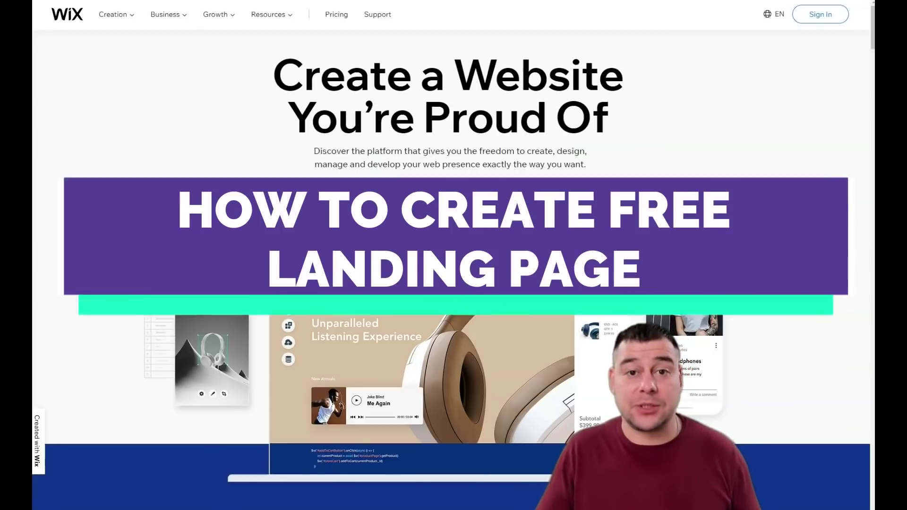
Browse down the Wix home page and back, then start a new site with Get Started.
{"action": "scroll", "coordinate": [453, 255], "scroll_direction": "down", "scroll_amount": 6}
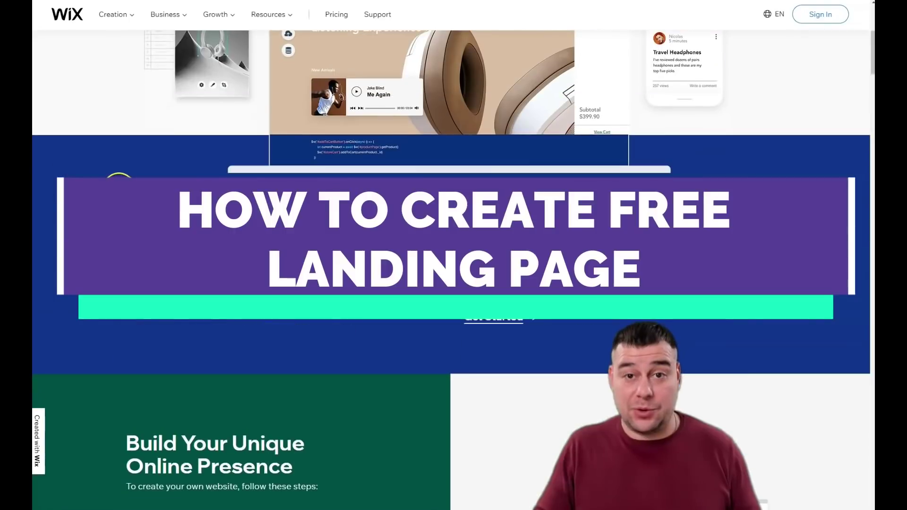
{"action": "scroll", "coordinate": [454, 255], "scroll_direction": "down", "scroll_amount": 6}
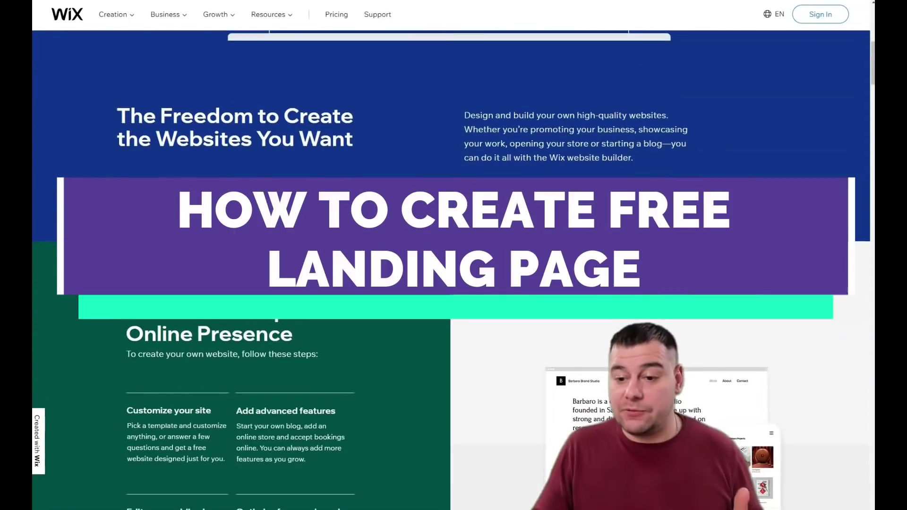
{"action": "scroll", "coordinate": [454, 255], "scroll_direction": "down", "scroll_amount": 3}
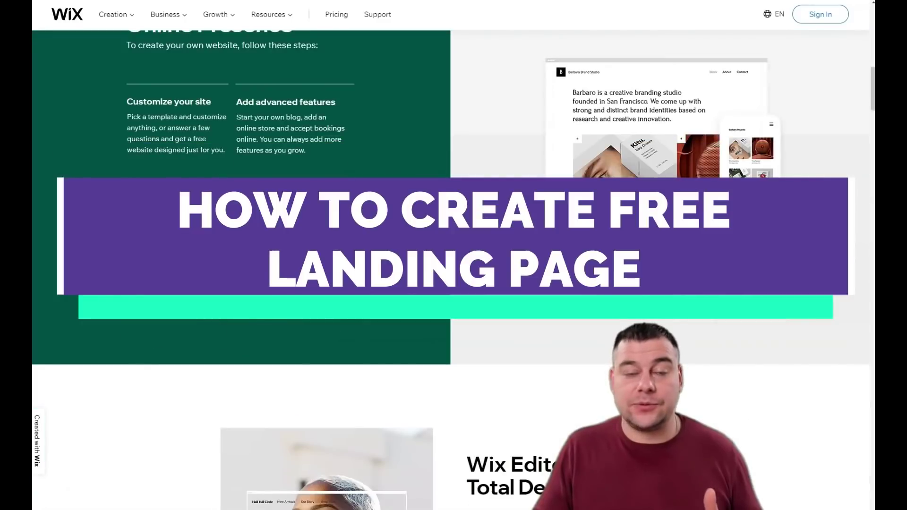
{"action": "scroll", "coordinate": [143, 182], "scroll_direction": "down", "scroll_amount": 8}
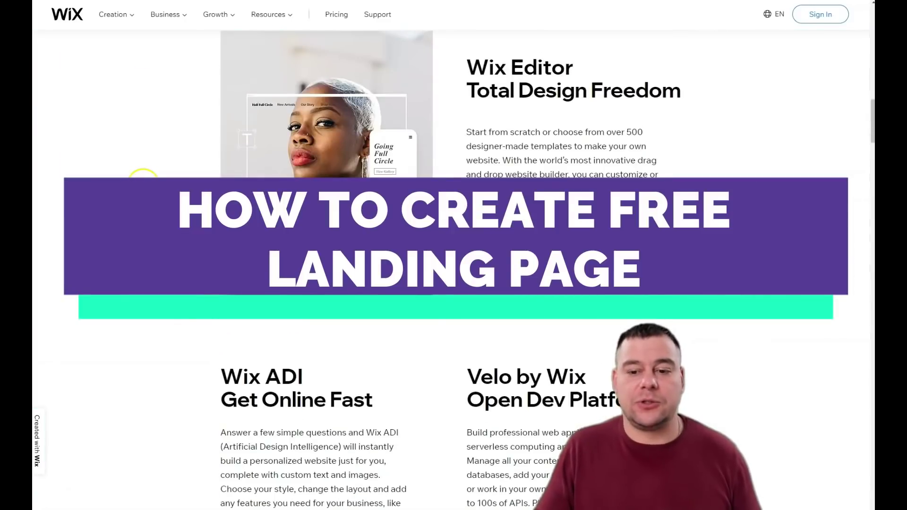
{"action": "scroll", "coordinate": [143, 182], "scroll_direction": "down", "scroll_amount": 15}
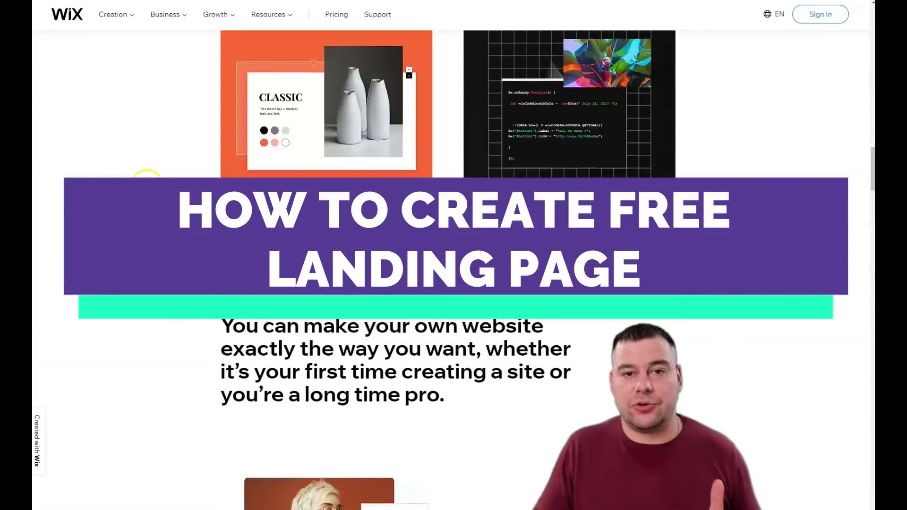
{"action": "scroll", "coordinate": [147, 182], "scroll_direction": "down", "scroll_amount": 6}
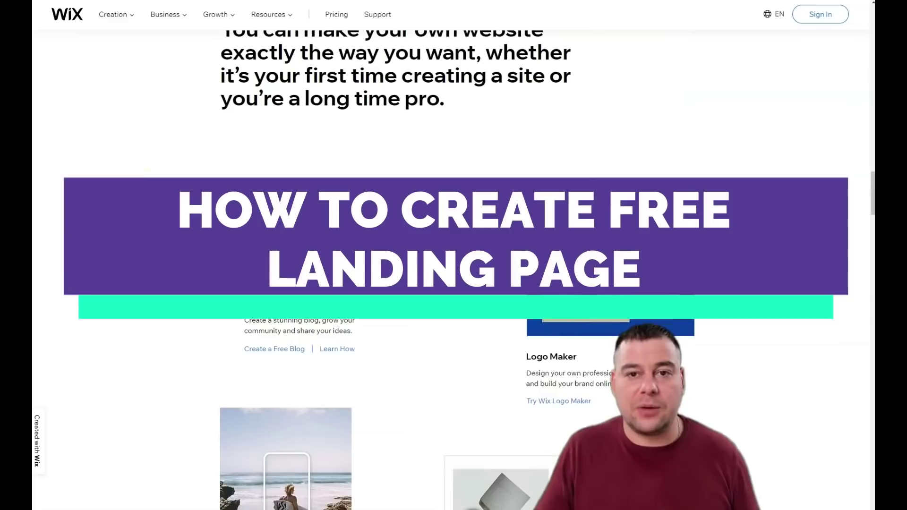
{"action": "scroll", "coordinate": [161, 179], "scroll_direction": "down", "scroll_amount": 9}
{"action": "scroll", "coordinate": [166, 182], "scroll_direction": "down", "scroll_amount": 13}
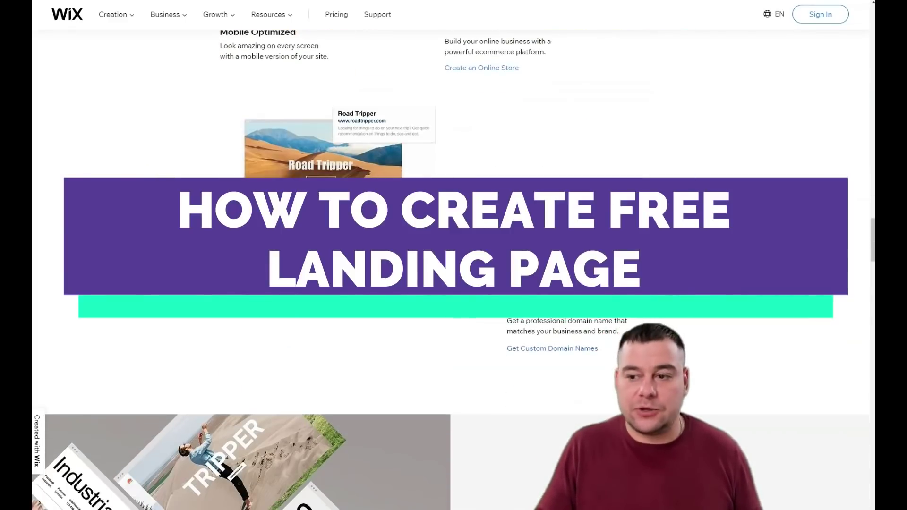
{"action": "scroll", "coordinate": [222, 170], "scroll_direction": "down", "scroll_amount": 5}
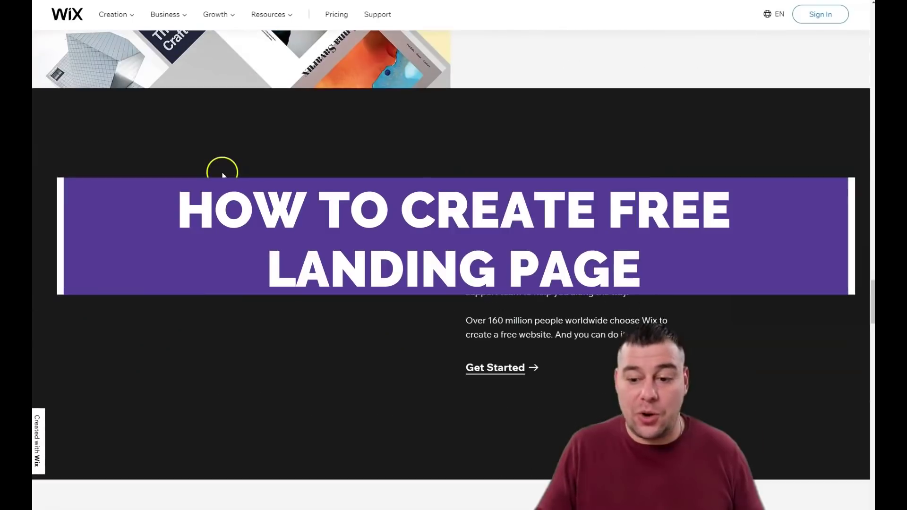
{"action": "scroll", "coordinate": [223, 173], "scroll_direction": "up", "scroll_amount": 14}
{"action": "scroll", "coordinate": [223, 175], "scroll_direction": "up", "scroll_amount": 20}
{"action": "scroll", "coordinate": [224, 174], "scroll_direction": "up", "scroll_amount": 20}
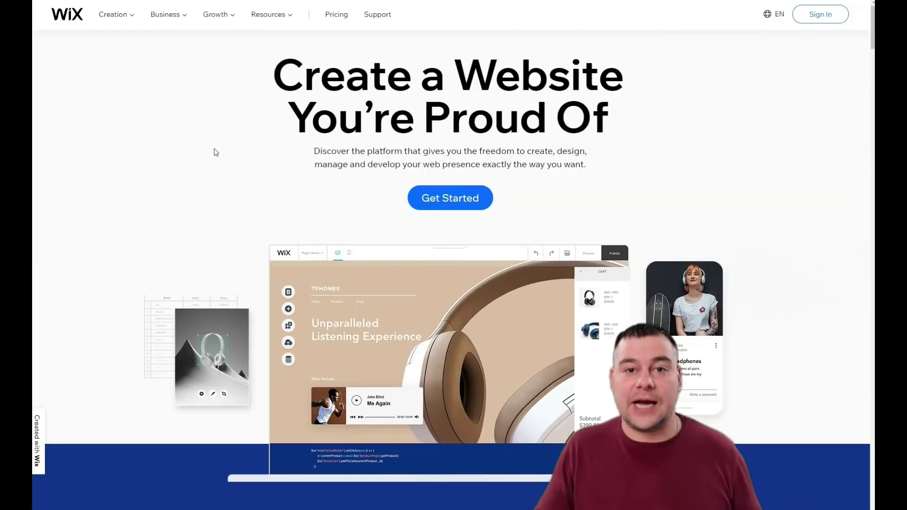
{"action": "left_click", "coordinate": [227, 144]}
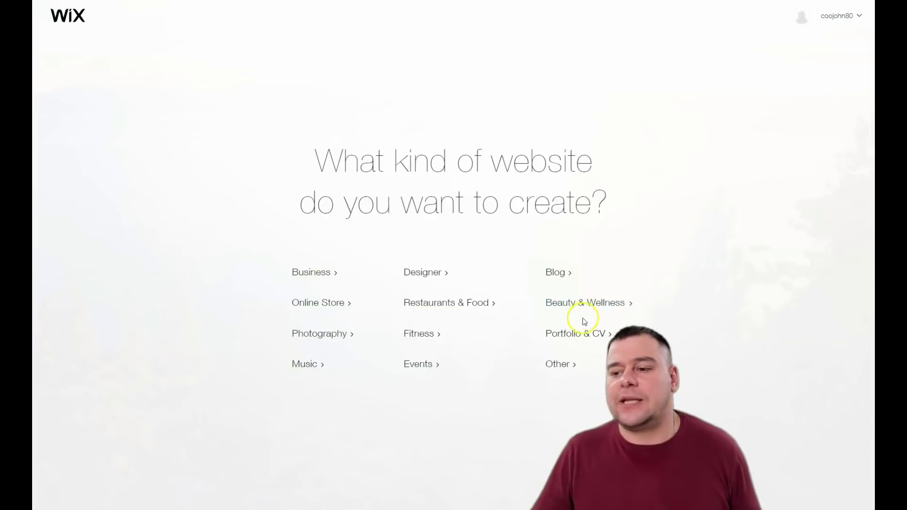
Choose Other as the kind of website to create.
{"action": "left_click", "coordinate": [561, 367]}
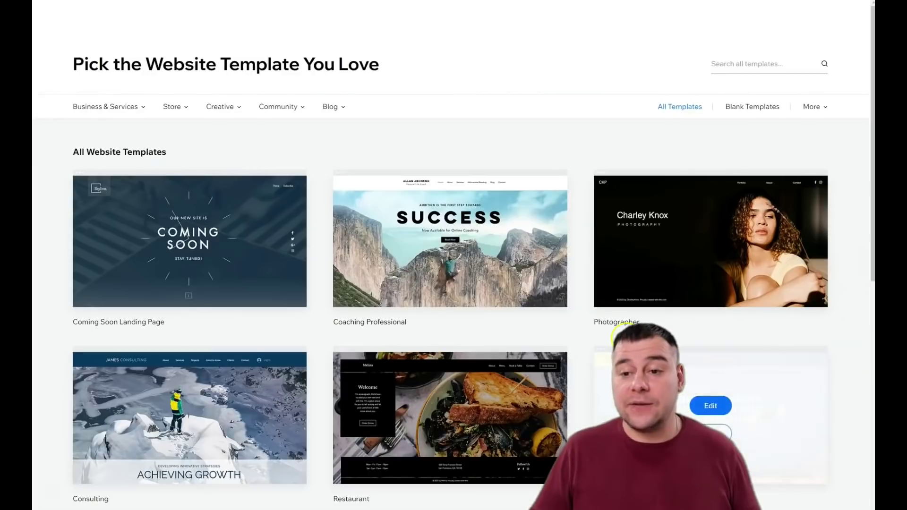
Page through the template gallery to pages 5, 7 and 9.
{"action": "mouse_move", "coordinate": [299, 276]}
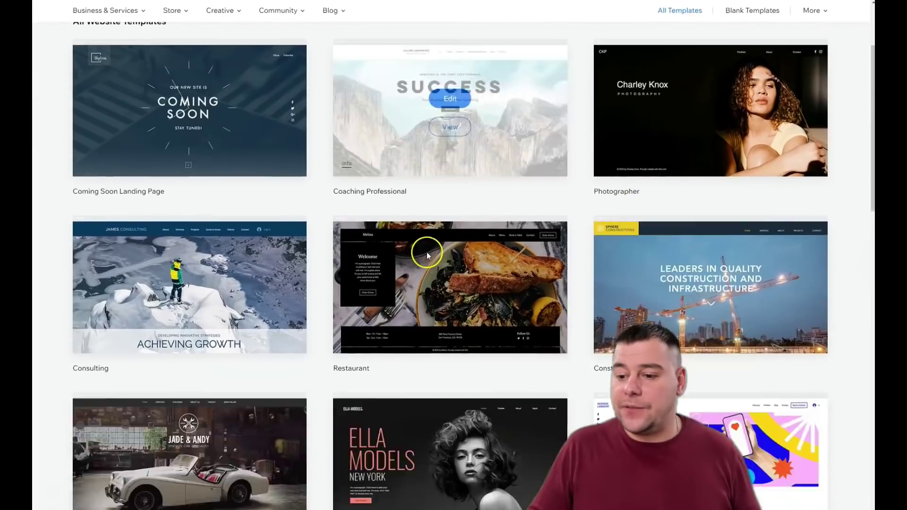
{"action": "scroll", "coordinate": [425, 251], "scroll_direction": "down", "scroll_amount": 13}
{"action": "scroll", "coordinate": [440, 254], "scroll_direction": "down", "scroll_amount": 1}
{"action": "left_click", "coordinate": [467, 258]}
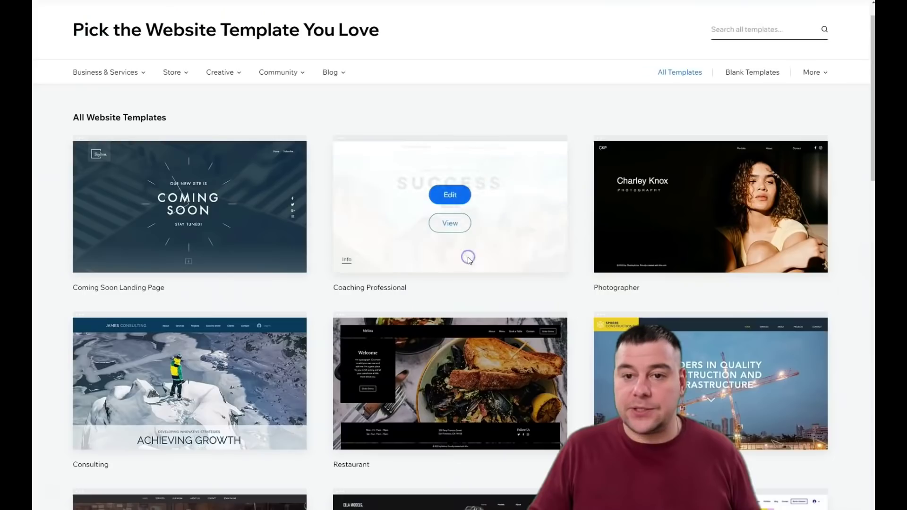
{"action": "scroll", "coordinate": [454, 247], "scroll_direction": "down", "scroll_amount": 10}
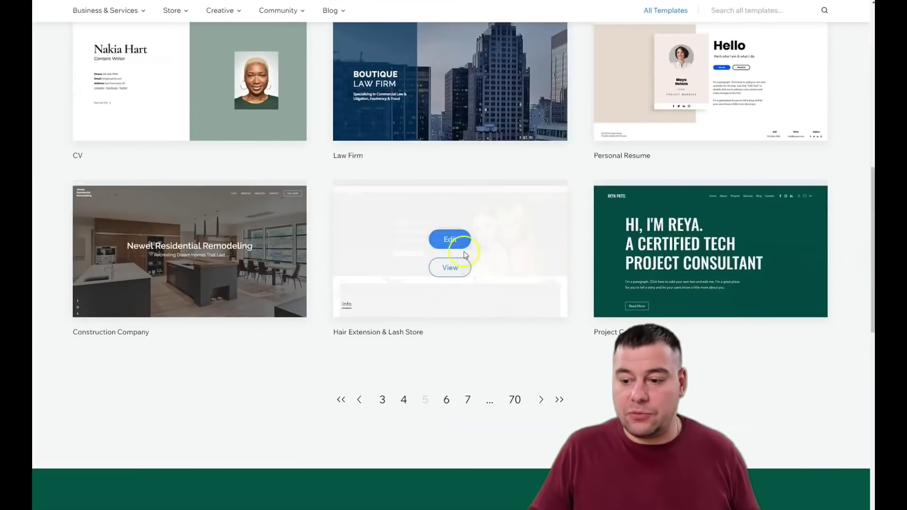
{"action": "left_click", "coordinate": [469, 401]}
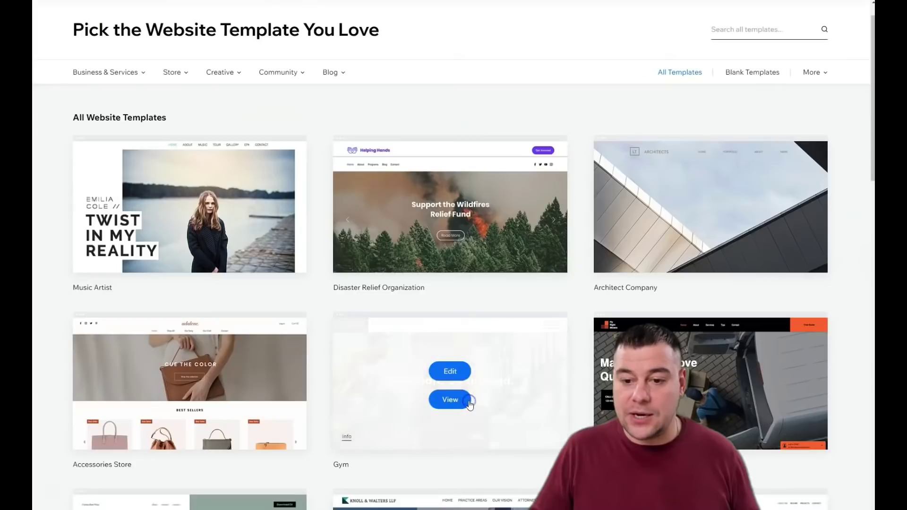
{"action": "scroll", "coordinate": [496, 260], "scroll_direction": "down", "scroll_amount": 10}
{"action": "scroll", "coordinate": [498, 263], "scroll_direction": "down", "scroll_amount": 2}
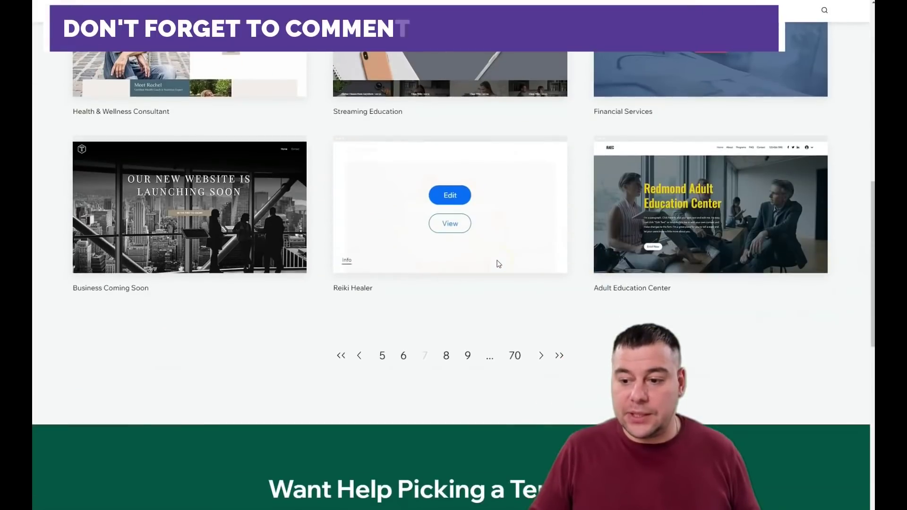
{"action": "left_click", "coordinate": [469, 356]}
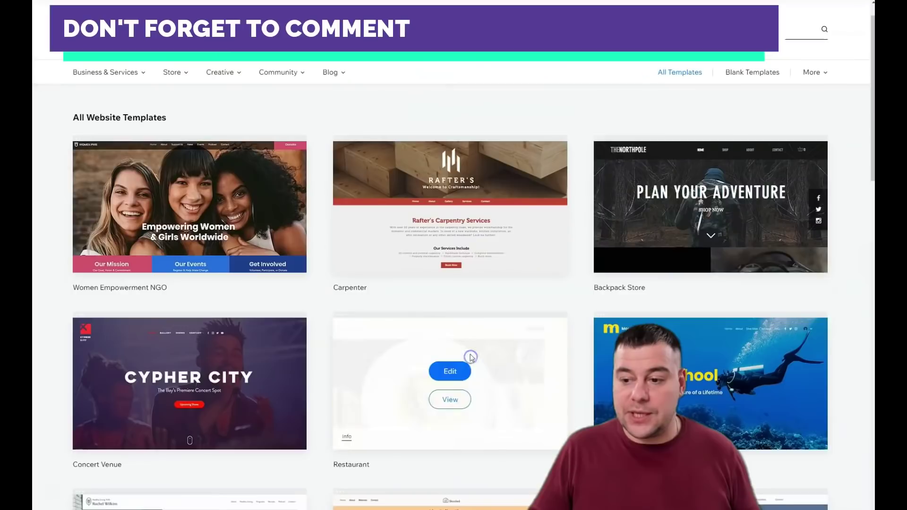
Go on to page 11 and start editing the Personal Blog template.
{"action": "scroll", "coordinate": [464, 265], "scroll_direction": "down", "scroll_amount": 5}
{"action": "scroll", "coordinate": [464, 266], "scroll_direction": "down", "scroll_amount": 5}
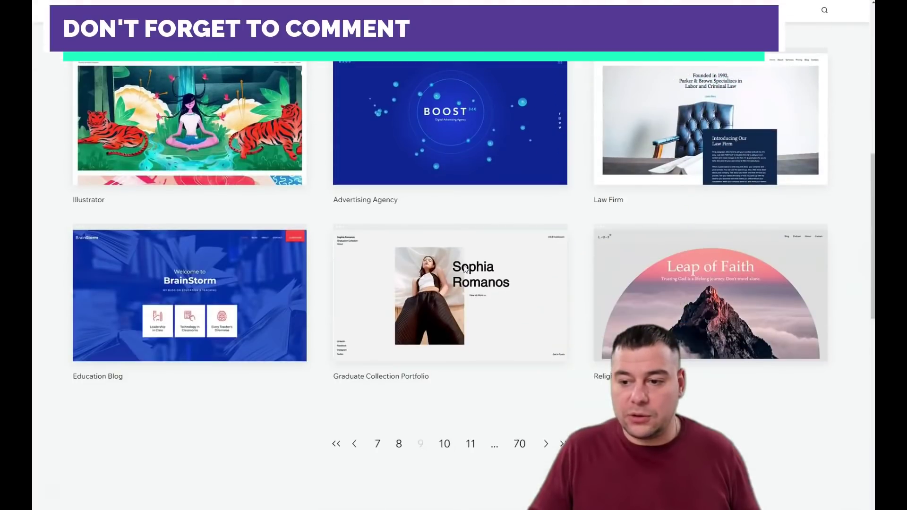
{"action": "left_click", "coordinate": [470, 357]}
{"action": "mouse_move", "coordinate": [112, 172]}
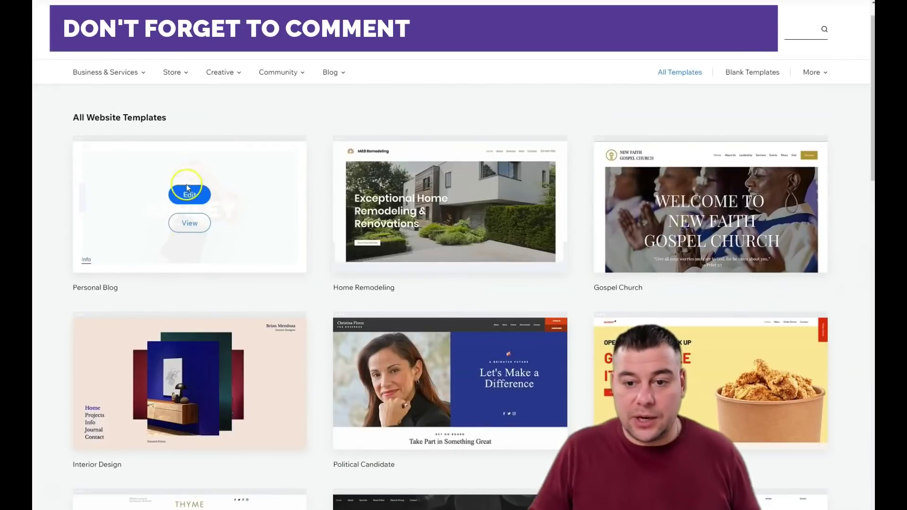
{"action": "left_click", "coordinate": [189, 198]}
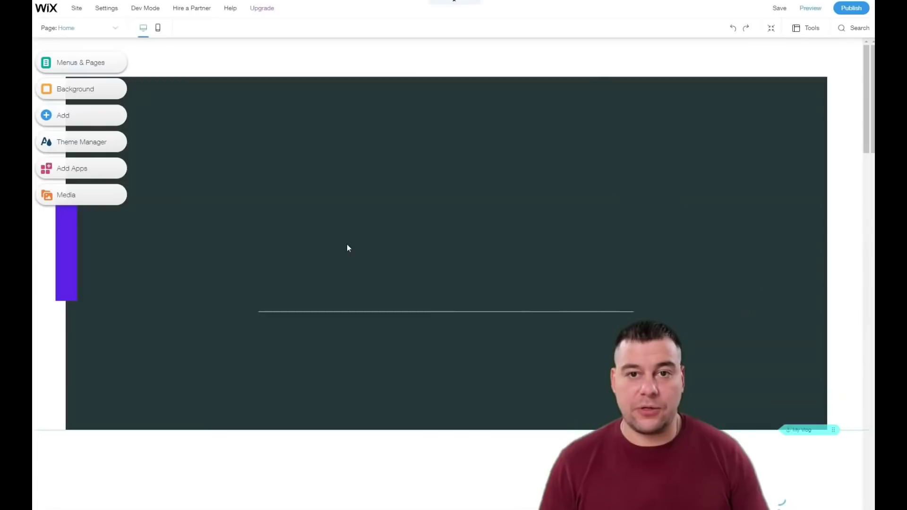
Scroll down through the Ashley template's sections, then back up toward the ASHLEY hero.
{"action": "scroll", "coordinate": [376, 242], "scroll_direction": "down", "scroll_amount": 5}
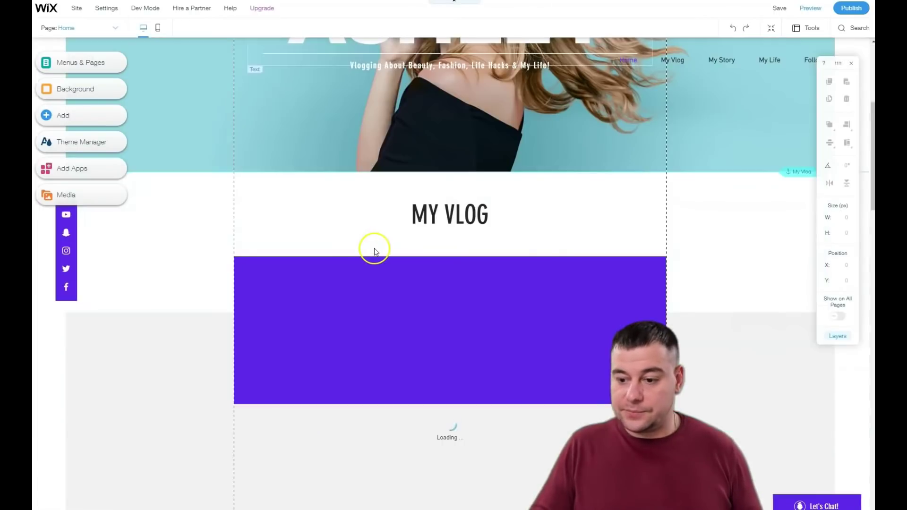
{"action": "scroll", "coordinate": [374, 248], "scroll_direction": "down", "scroll_amount": 4}
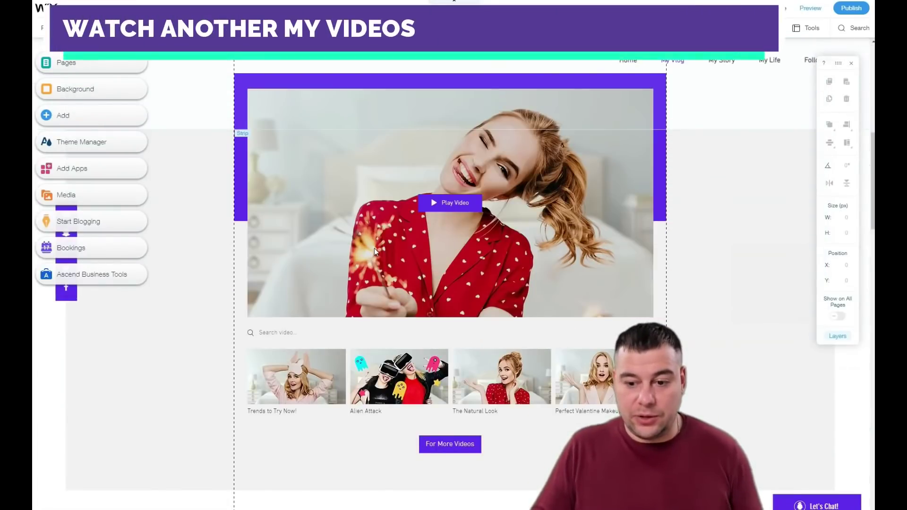
{"action": "scroll", "coordinate": [375, 252], "scroll_direction": "down", "scroll_amount": 8}
{"action": "scroll", "coordinate": [374, 253], "scroll_direction": "down", "scroll_amount": 10}
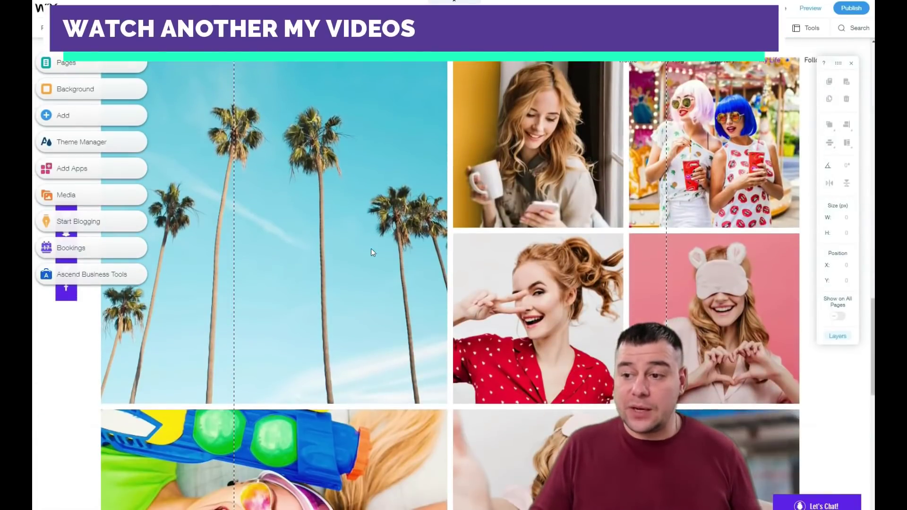
{"action": "scroll", "coordinate": [371, 249], "scroll_direction": "down", "scroll_amount": 4}
{"action": "scroll", "coordinate": [371, 249], "scroll_direction": "down", "scroll_amount": 4}
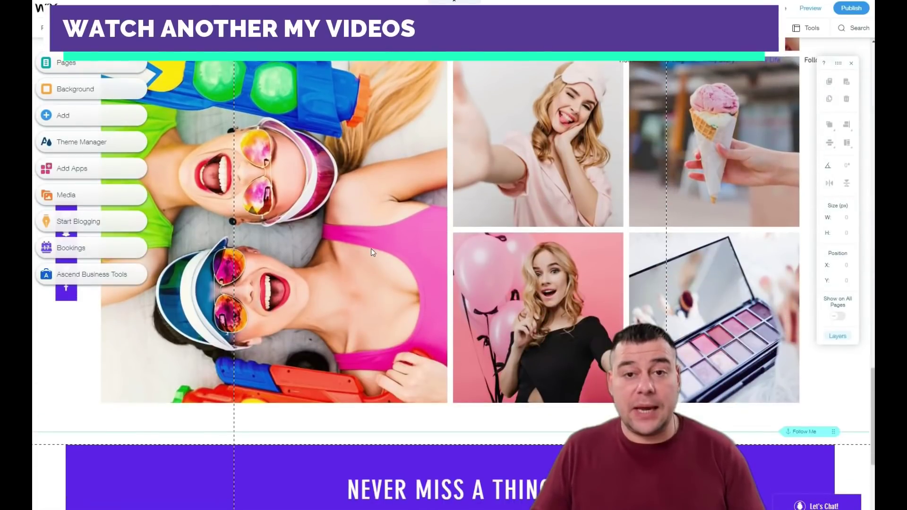
{"action": "scroll", "coordinate": [372, 253], "scroll_direction": "down", "scroll_amount": 5}
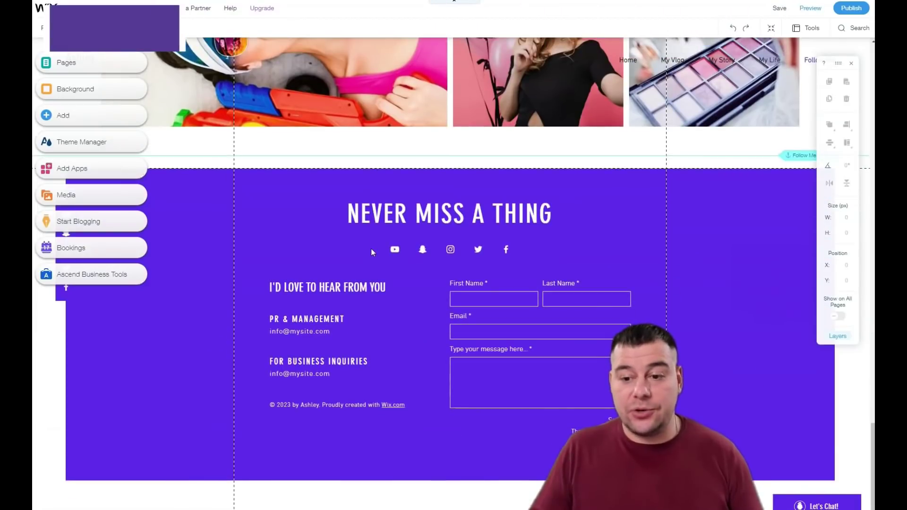
{"action": "scroll", "coordinate": [371, 248], "scroll_direction": "up", "scroll_amount": 11}
{"action": "scroll", "coordinate": [371, 251], "scroll_direction": "up", "scroll_amount": 20}
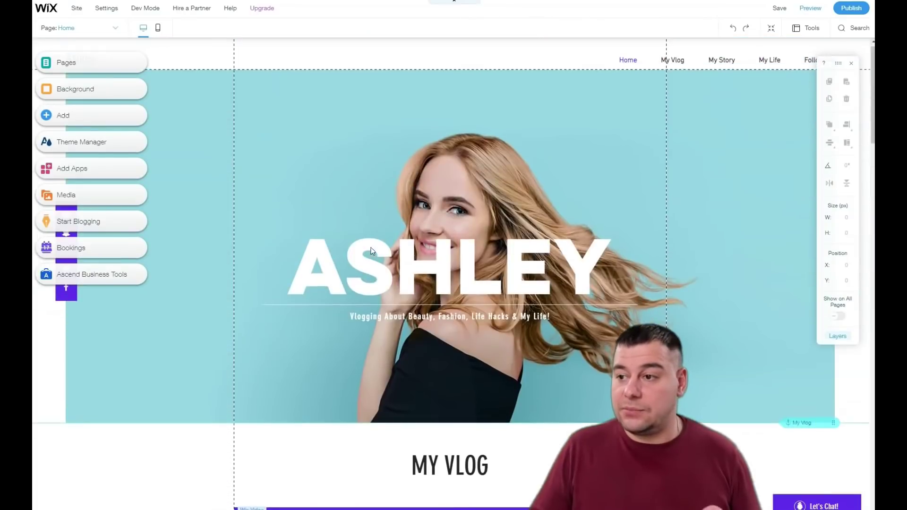
{"action": "scroll", "coordinate": [372, 251], "scroll_direction": "up", "scroll_amount": 1}
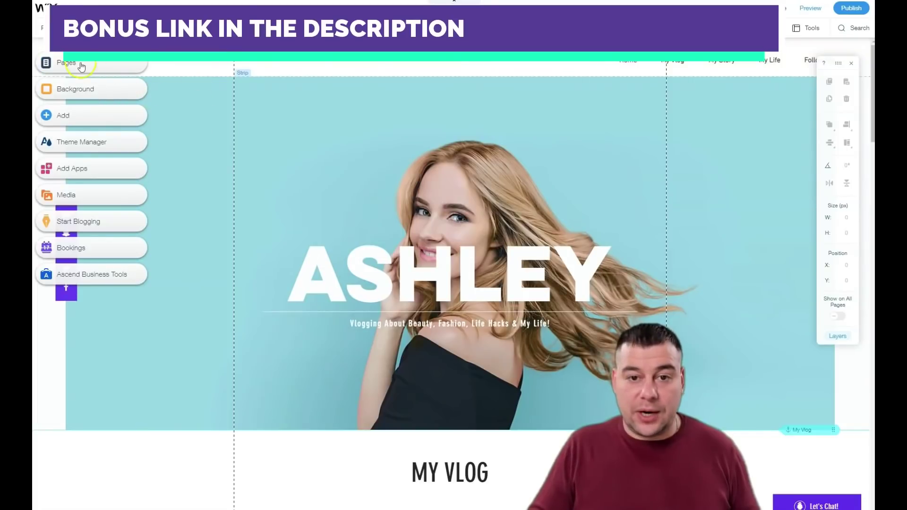
{"action": "mouse_move", "coordinate": [76, 6]}
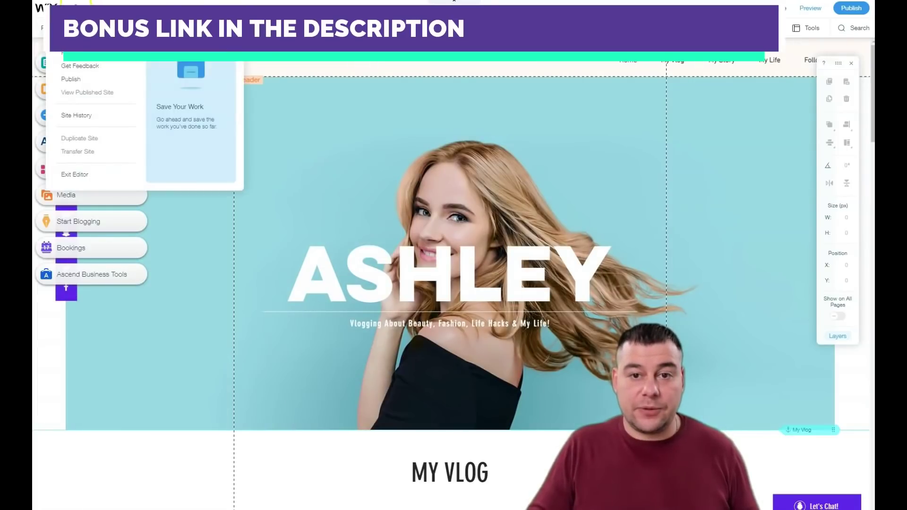
{"action": "mouse_move", "coordinate": [108, 7]}
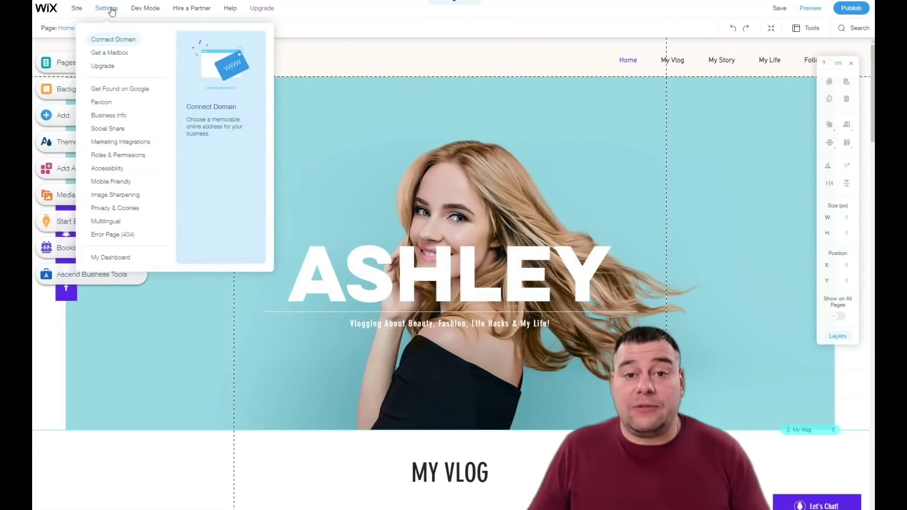
{"action": "left_click", "coordinate": [109, 62]}
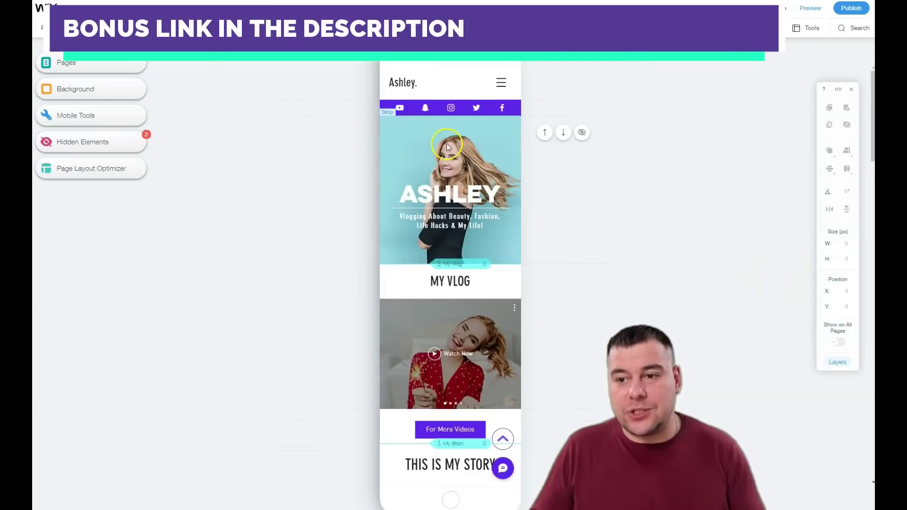
Scroll the mobile preview, then switch the editor back to the desktop layout.
{"action": "scroll", "coordinate": [449, 206], "scroll_direction": "down", "scroll_amount": 8}
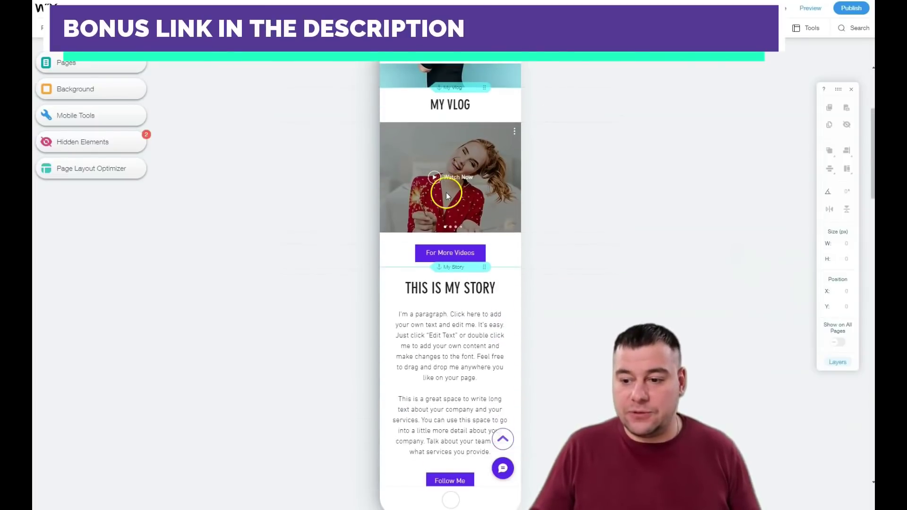
{"action": "scroll", "coordinate": [449, 211], "scroll_direction": "down", "scroll_amount": 15}
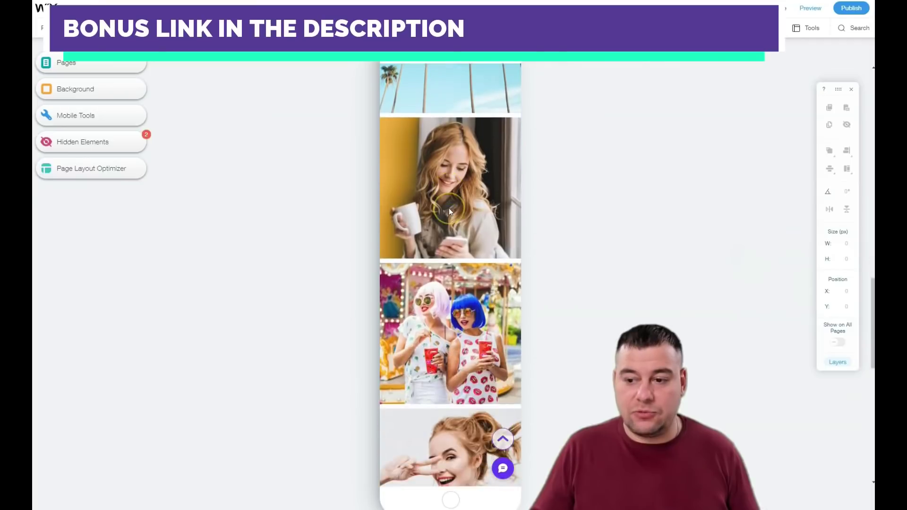
{"action": "scroll", "coordinate": [449, 208], "scroll_direction": "down", "scroll_amount": 6}
{"action": "scroll", "coordinate": [449, 208], "scroll_direction": "up", "scroll_amount": 13}
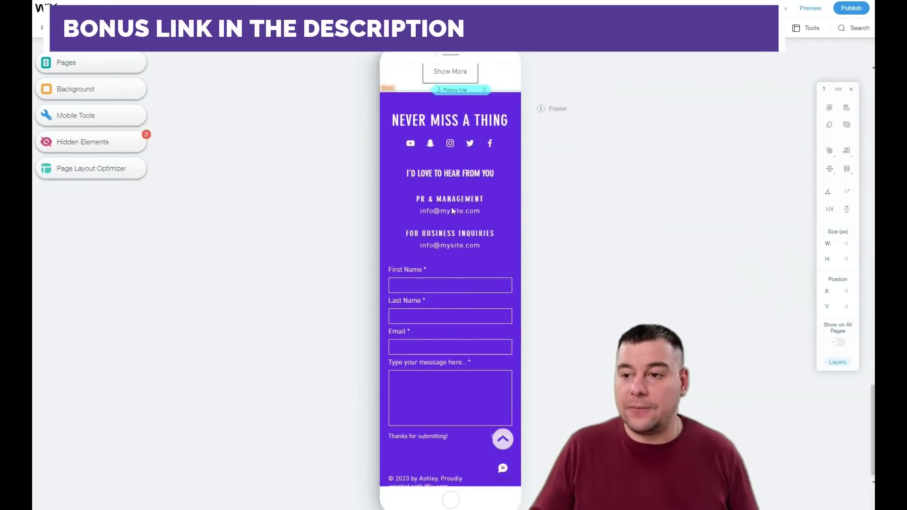
{"action": "left_click", "coordinate": [143, 28]}
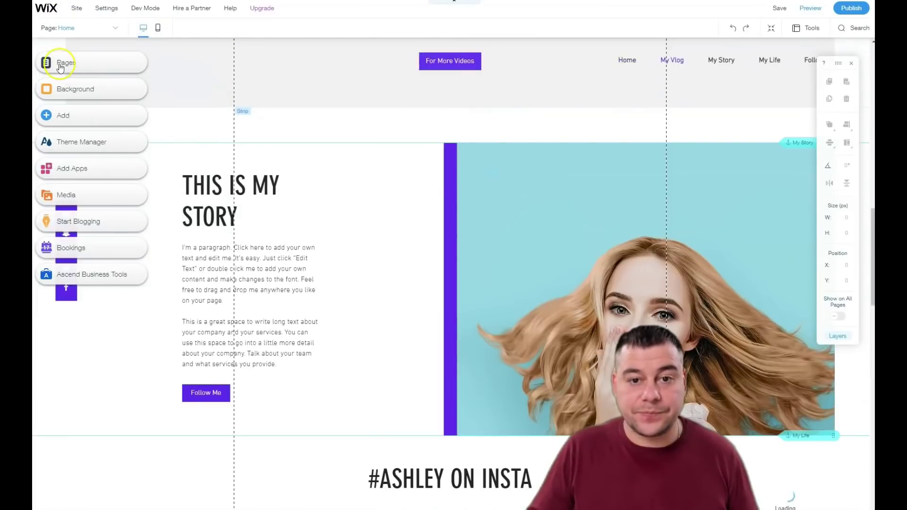
{"action": "left_click", "coordinate": [60, 65]}
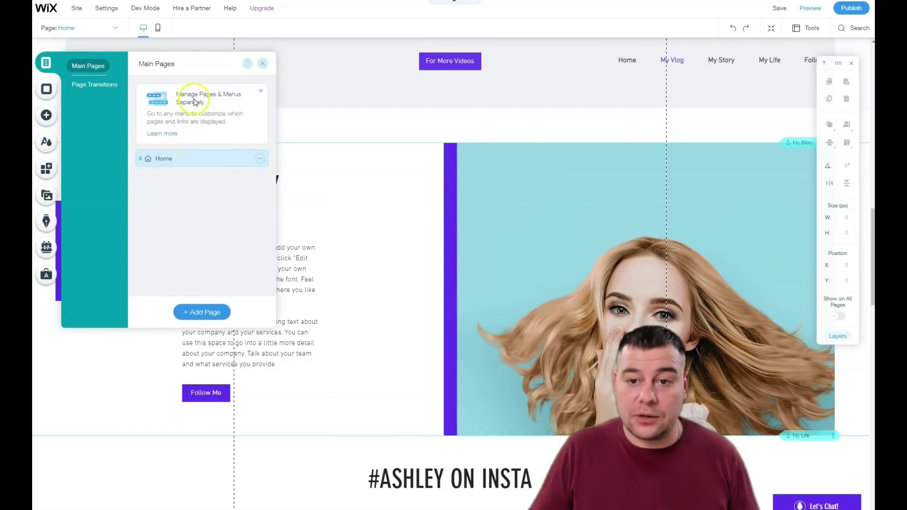
{"action": "left_click", "coordinate": [93, 88]}
{"action": "left_click", "coordinate": [89, 67]}
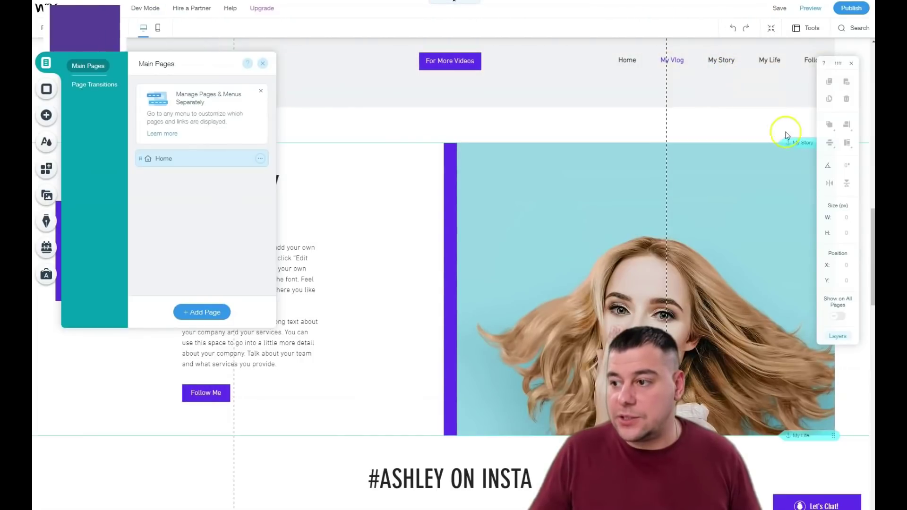
{"action": "scroll", "coordinate": [401, 228], "scroll_direction": "down", "scroll_amount": 15}
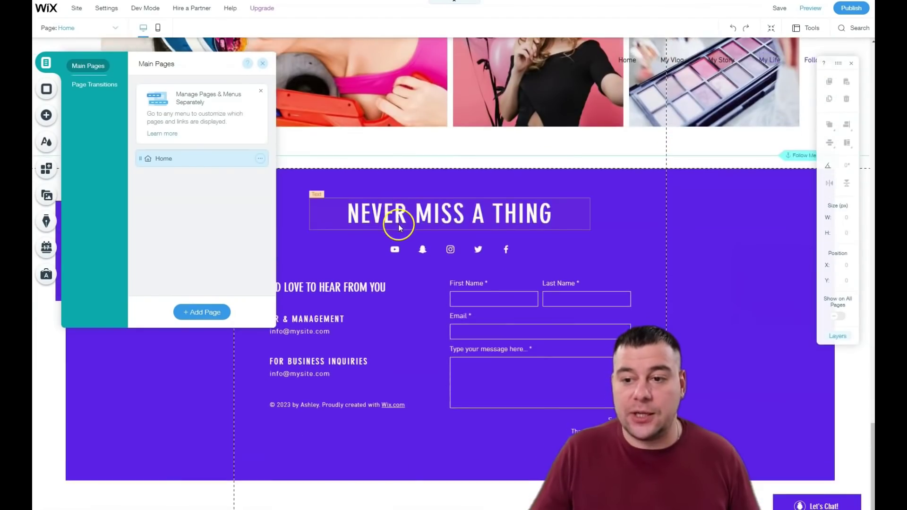
{"action": "scroll", "coordinate": [401, 222], "scroll_direction": "up", "scroll_amount": 15}
{"action": "scroll", "coordinate": [428, 228], "scroll_direction": "up", "scroll_amount": 10}
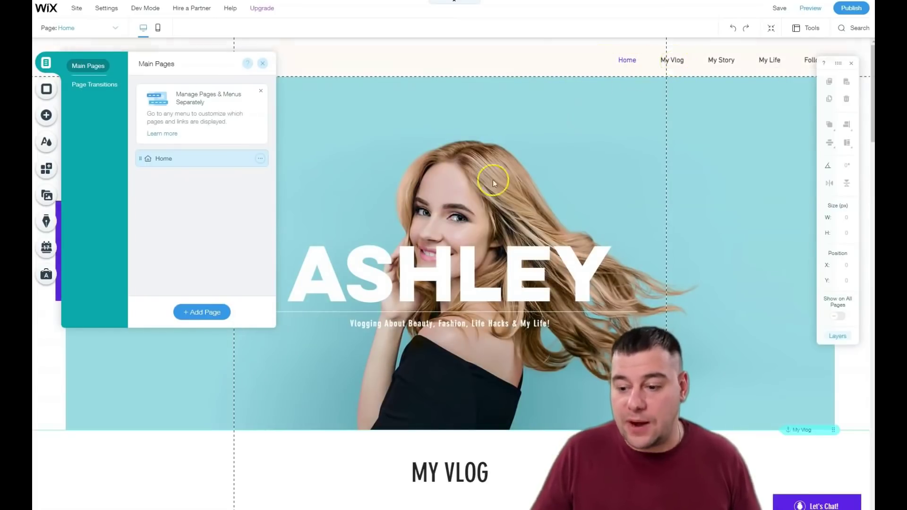
{"action": "scroll", "coordinate": [478, 197], "scroll_direction": "down", "scroll_amount": 8}
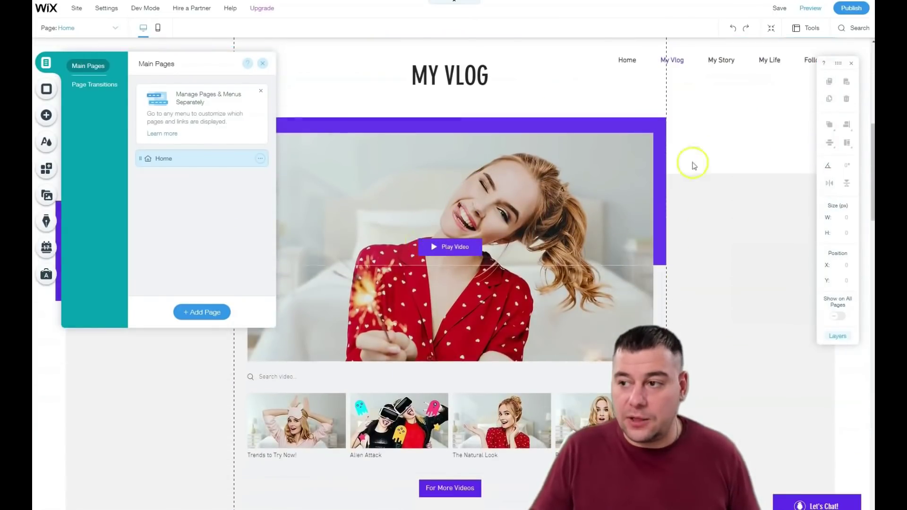
{"action": "scroll", "coordinate": [411, 274], "scroll_direction": "down", "scroll_amount": 10}
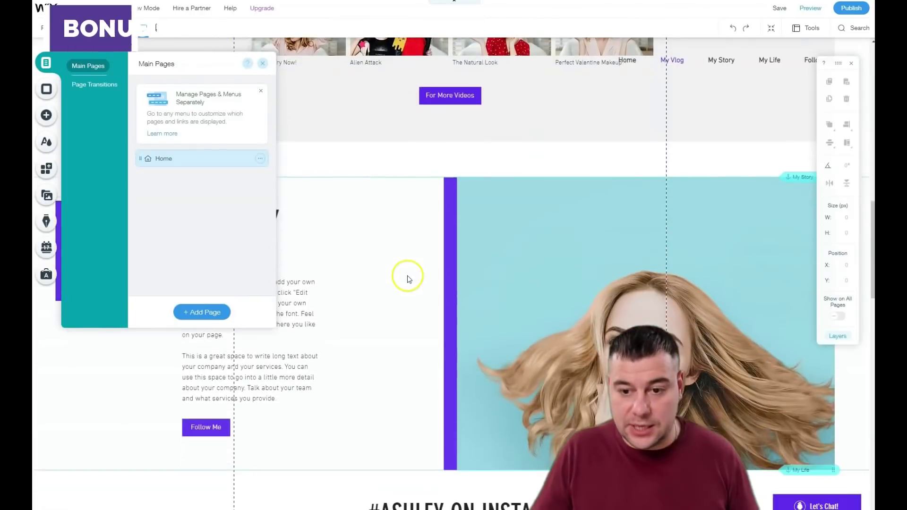
{"action": "scroll", "coordinate": [407, 279], "scroll_direction": "down", "scroll_amount": 2}
{"action": "scroll", "coordinate": [397, 283], "scroll_direction": "up", "scroll_amount": 1}
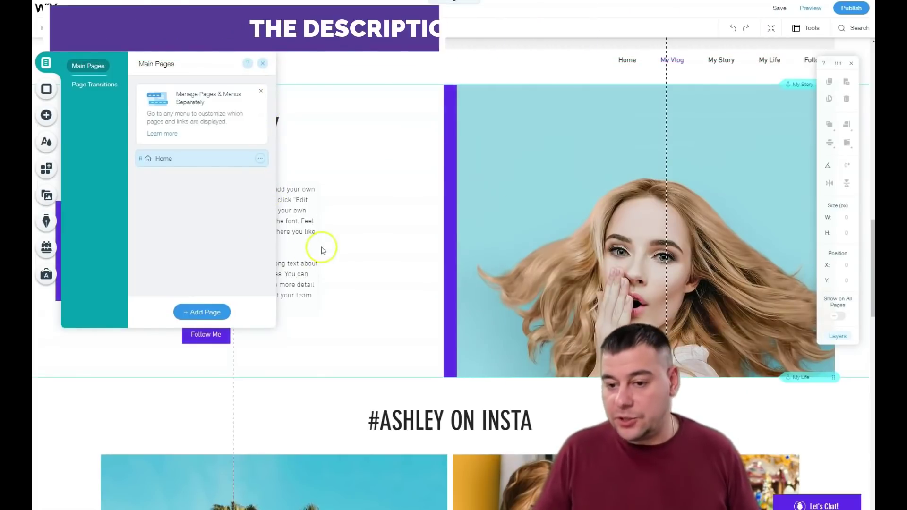
{"action": "left_click", "coordinate": [262, 64]}
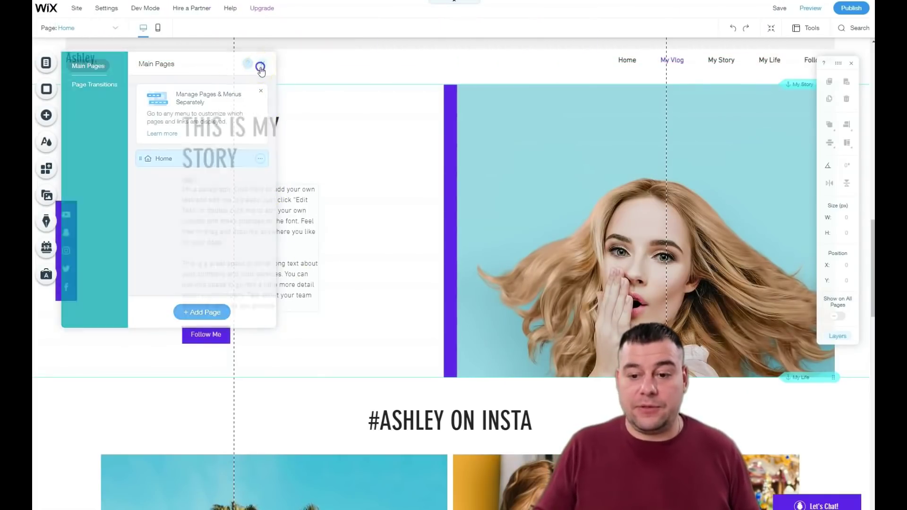
{"action": "scroll", "coordinate": [229, 193], "scroll_direction": "up", "scroll_amount": 5}
{"action": "scroll", "coordinate": [230, 194], "scroll_direction": "up", "scroll_amount": 6}
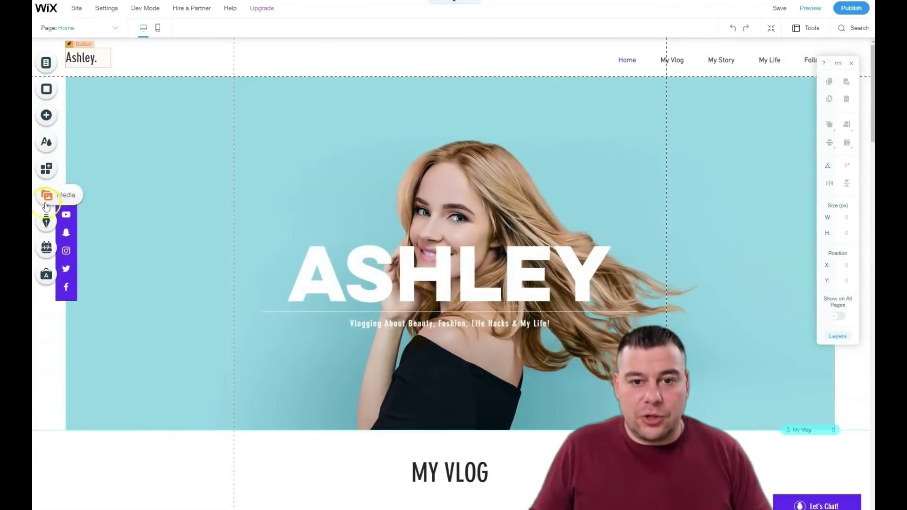
Open the colour theme options and preview the first featured themes: pink, peach and yellow.
{"action": "left_click", "coordinate": [46, 143]}
{"action": "left_click", "coordinate": [179, 150]}
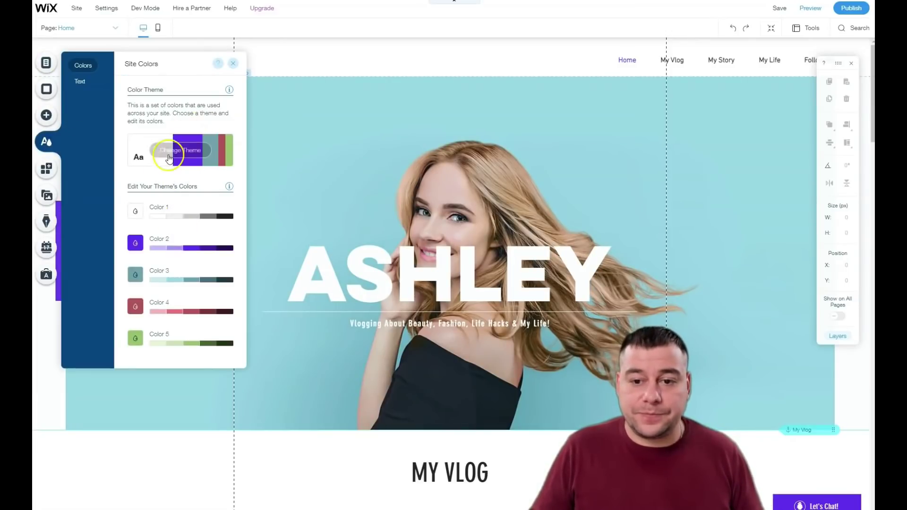
{"action": "left_click", "coordinate": [176, 150]}
{"action": "left_click", "coordinate": [178, 203]}
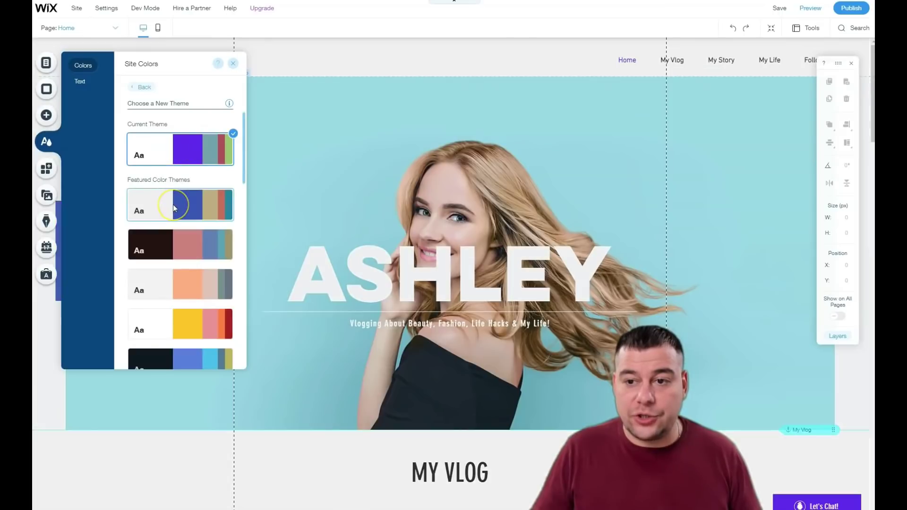
{"action": "left_click", "coordinate": [168, 245]}
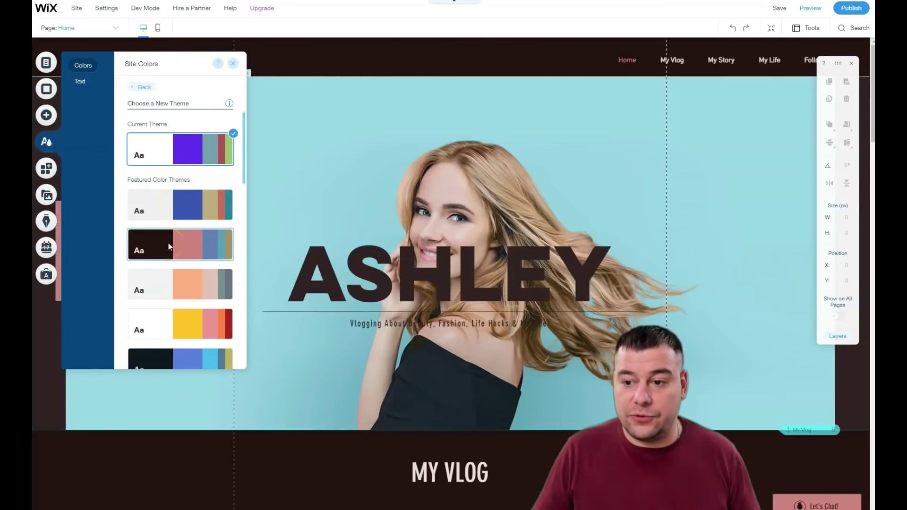
{"action": "left_click", "coordinate": [162, 289]}
{"action": "left_click", "coordinate": [174, 314]}
Preview the blue, grey and red-teal themes, then apply the dark theme with coral accents.
{"action": "scroll", "coordinate": [172, 298], "scroll_direction": "down", "scroll_amount": 3}
{"action": "left_click", "coordinate": [163, 231]}
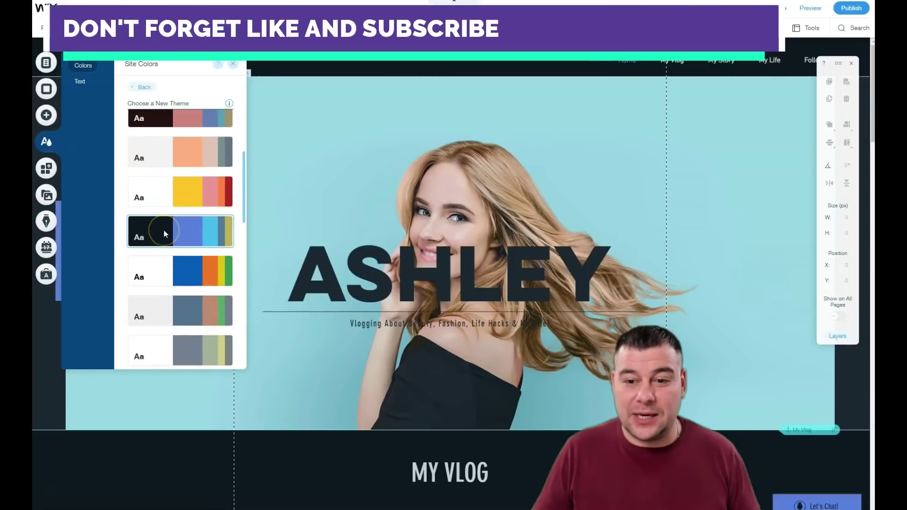
{"action": "left_click", "coordinate": [174, 264]}
{"action": "left_click", "coordinate": [172, 310]}
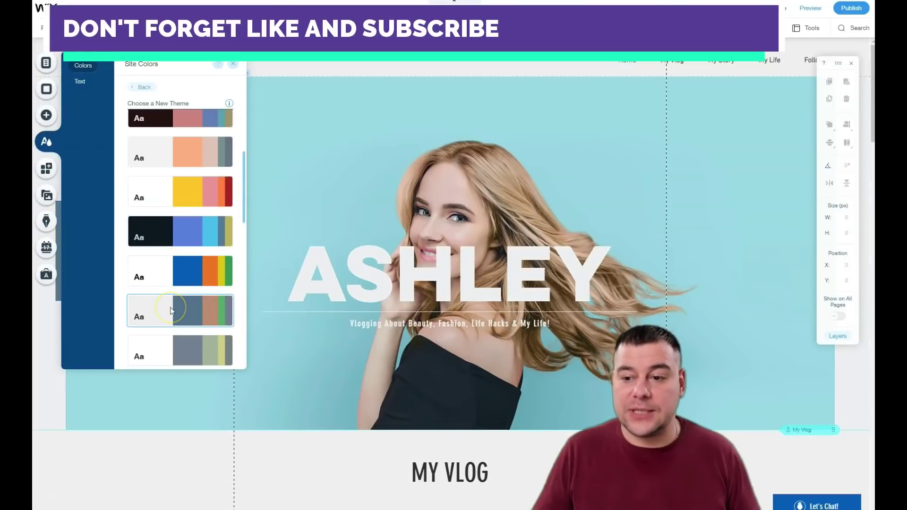
{"action": "left_click", "coordinate": [172, 347]}
{"action": "scroll", "coordinate": [172, 345], "scroll_direction": "down", "scroll_amount": 3}
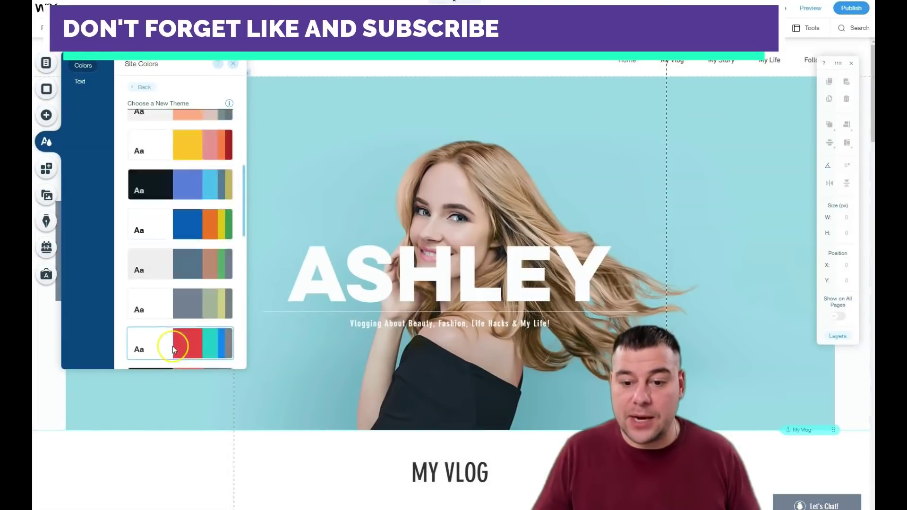
{"action": "left_click", "coordinate": [165, 257]}
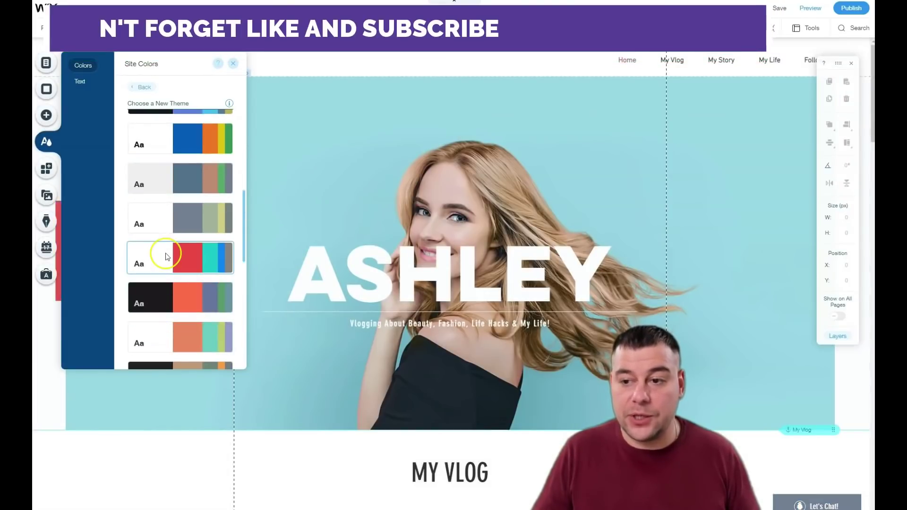
{"action": "left_click", "coordinate": [167, 294]}
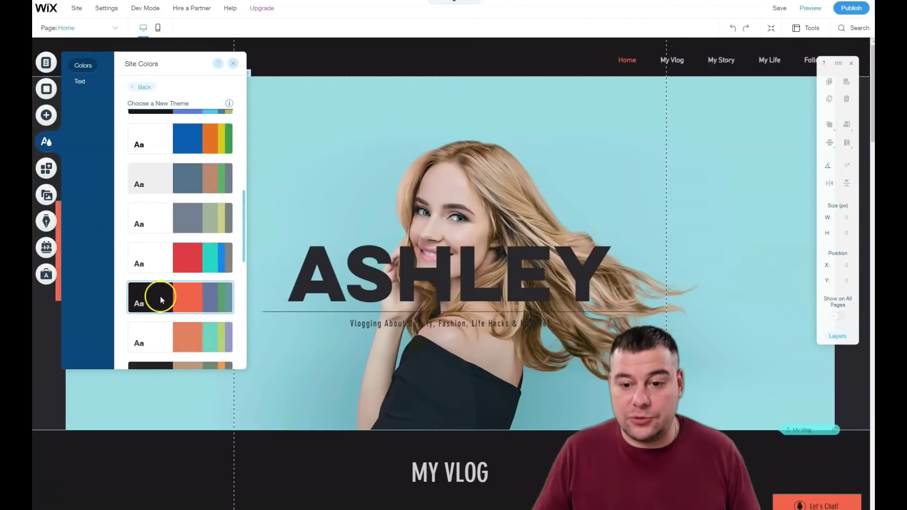
{"action": "left_click", "coordinate": [97, 69]}
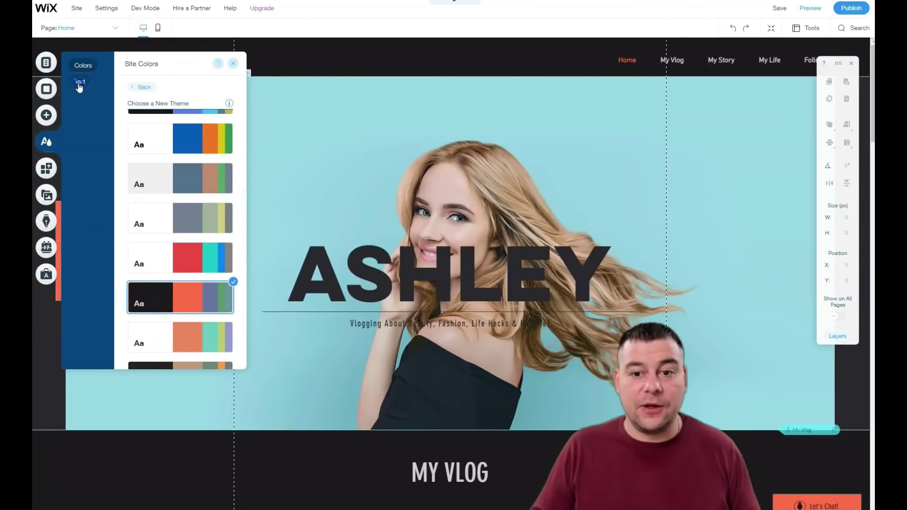
Change the Heading 1 text style colour to white and apply it, then select the ASHLEY title.
{"action": "left_click", "coordinate": [80, 84]}
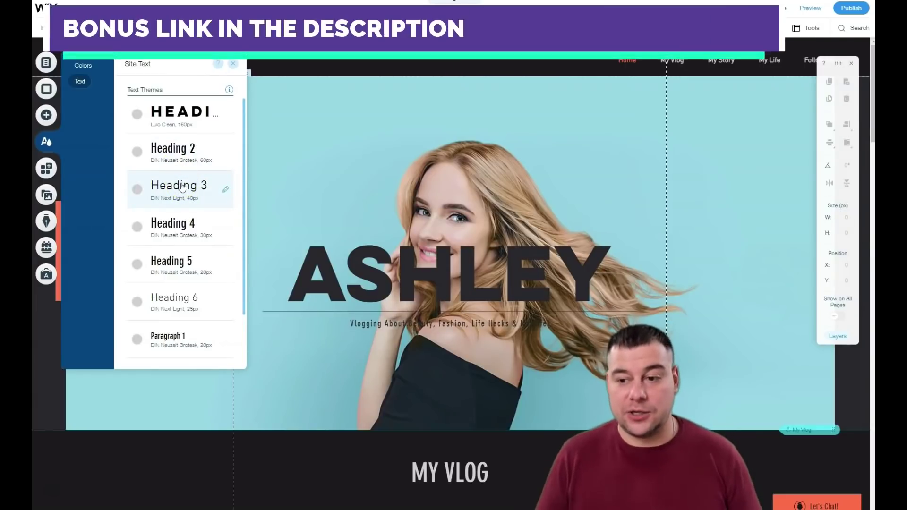
{"action": "left_click", "coordinate": [139, 117]}
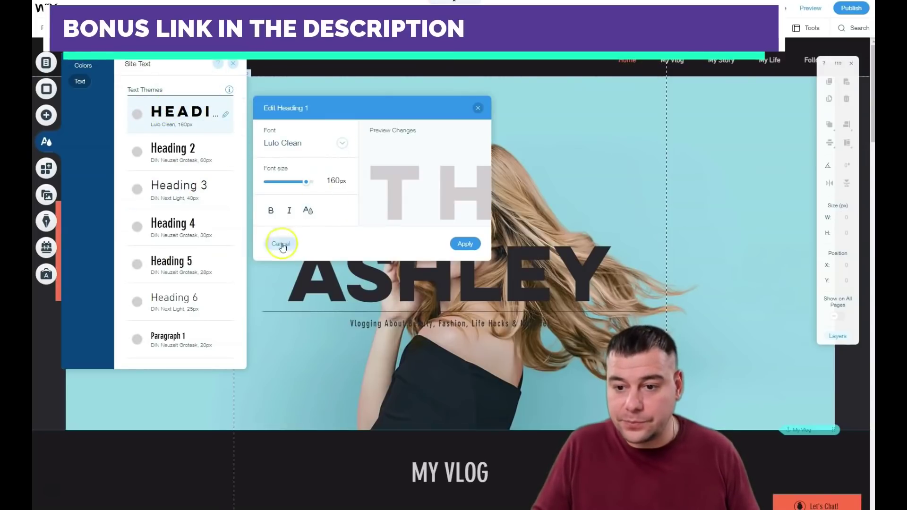
{"action": "left_click", "coordinate": [307, 211]}
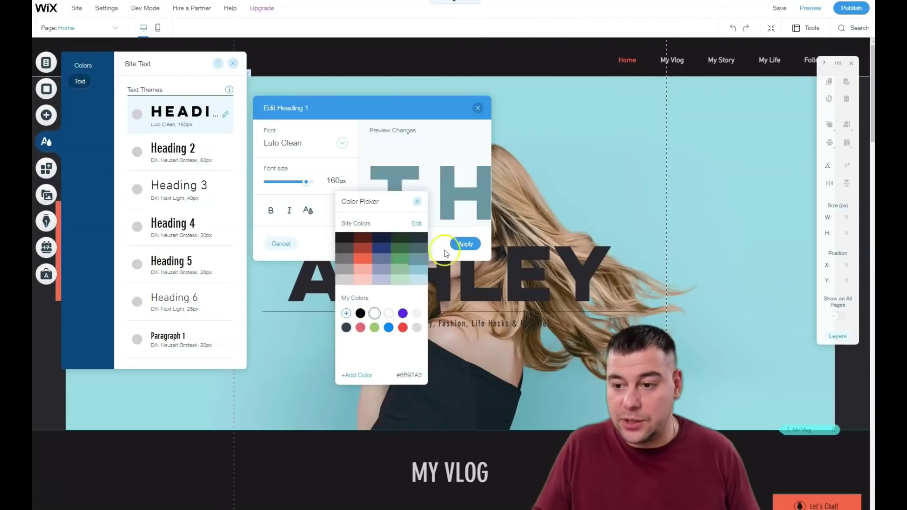
{"action": "left_click", "coordinate": [468, 244]}
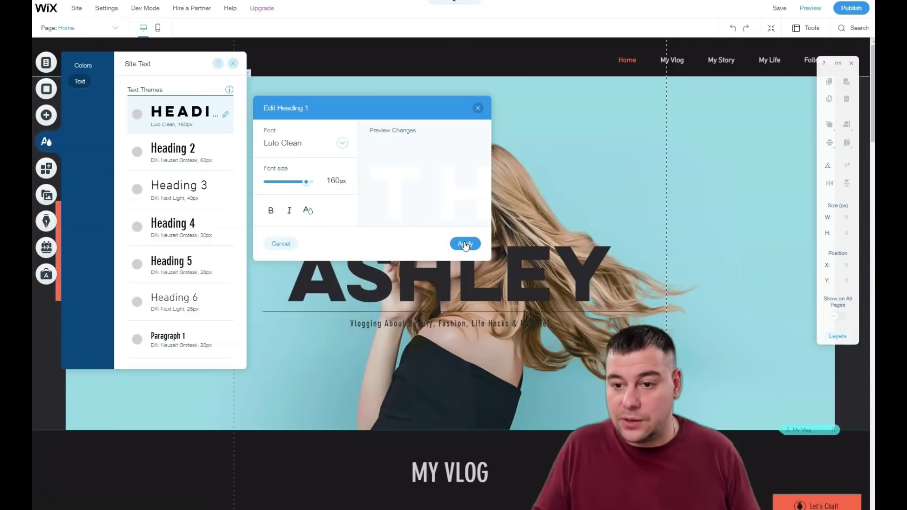
{"action": "left_click", "coordinate": [424, 289]}
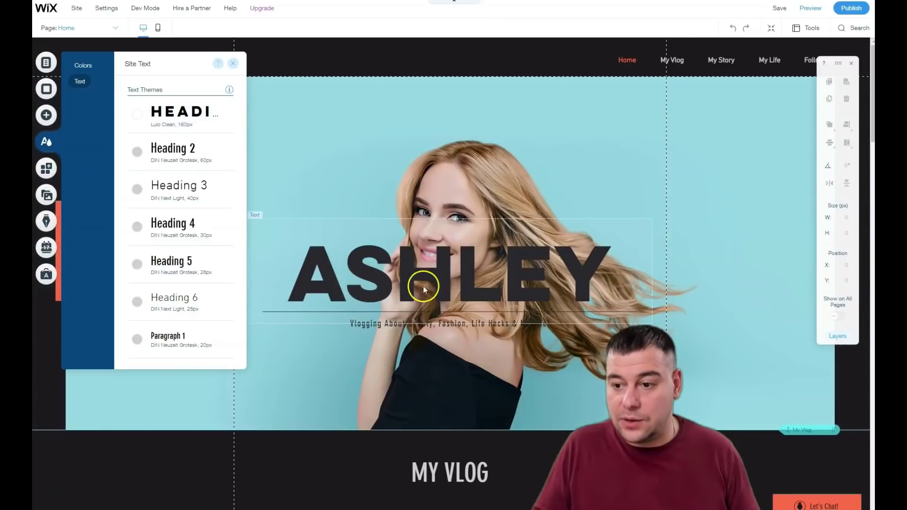
{"action": "left_click", "coordinate": [384, 268]}
Reposition the ASHLEY title in the hero strip, ending lower at X 32, Y 364 above the tagline.
{"action": "double_click", "coordinate": [383, 267]}
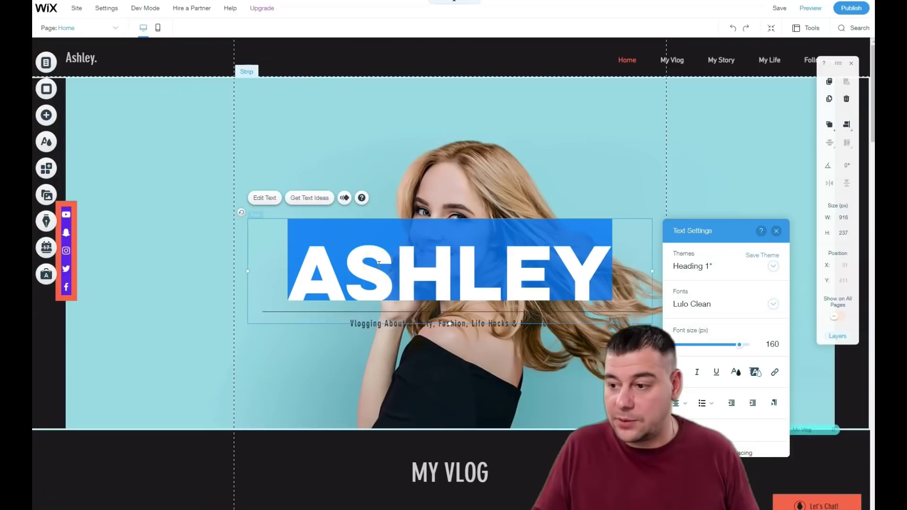
{"action": "left_click", "coordinate": [191, 256]}
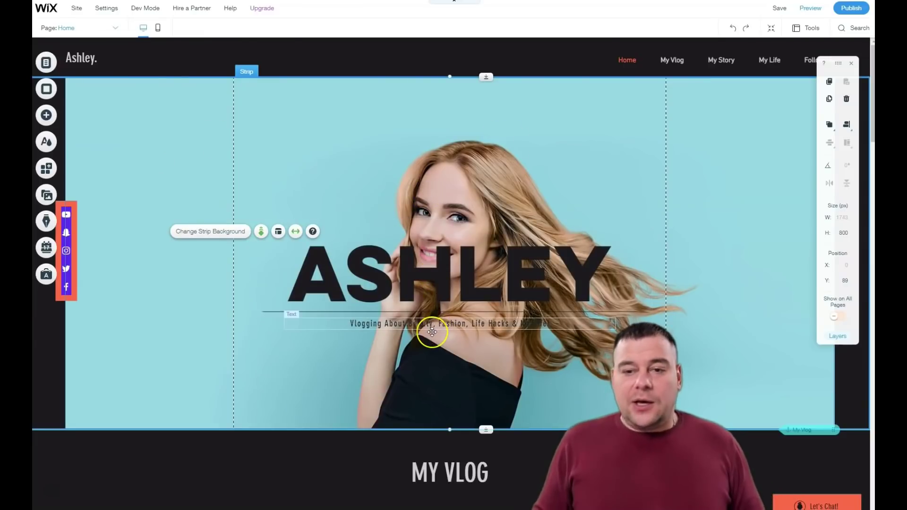
{"action": "left_click_drag", "start_coordinate": [435, 289], "coordinate": [424, 161]}
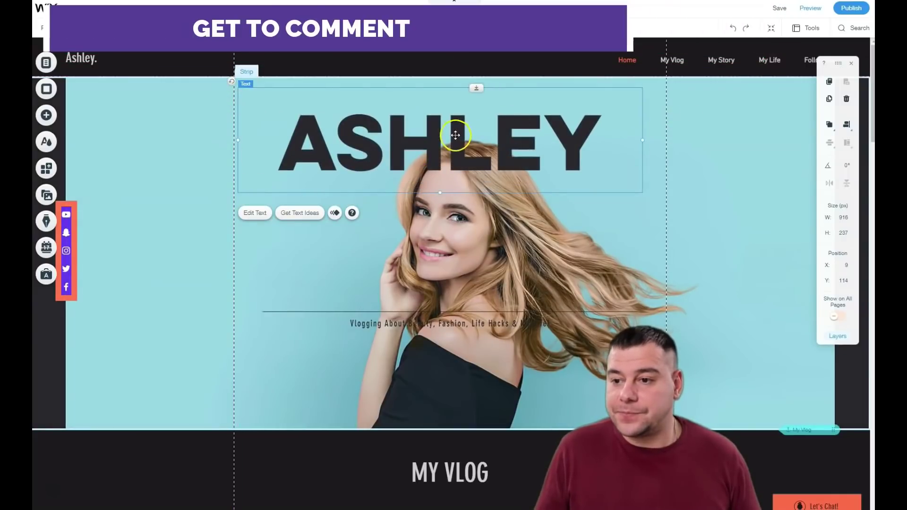
{"action": "left_click_drag", "start_coordinate": [455, 136], "coordinate": [467, 137]}
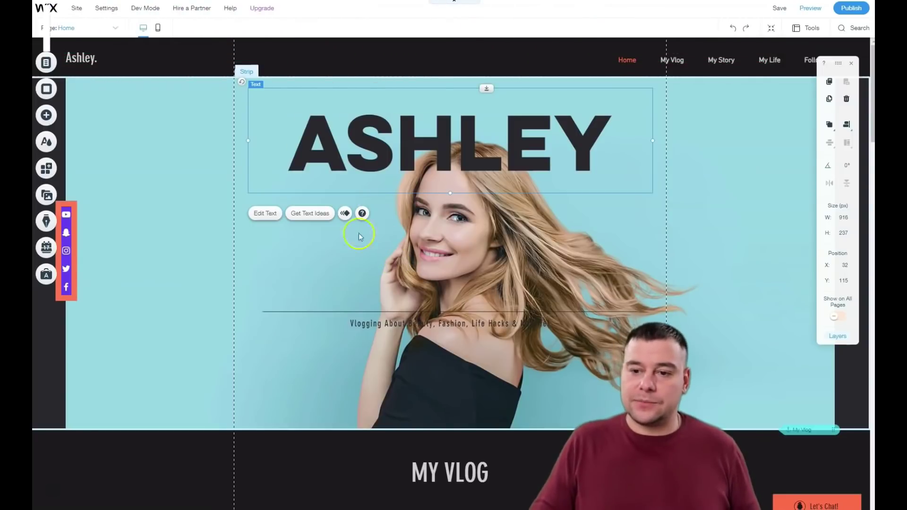
{"action": "left_click_drag", "start_coordinate": [369, 159], "coordinate": [244, 151]}
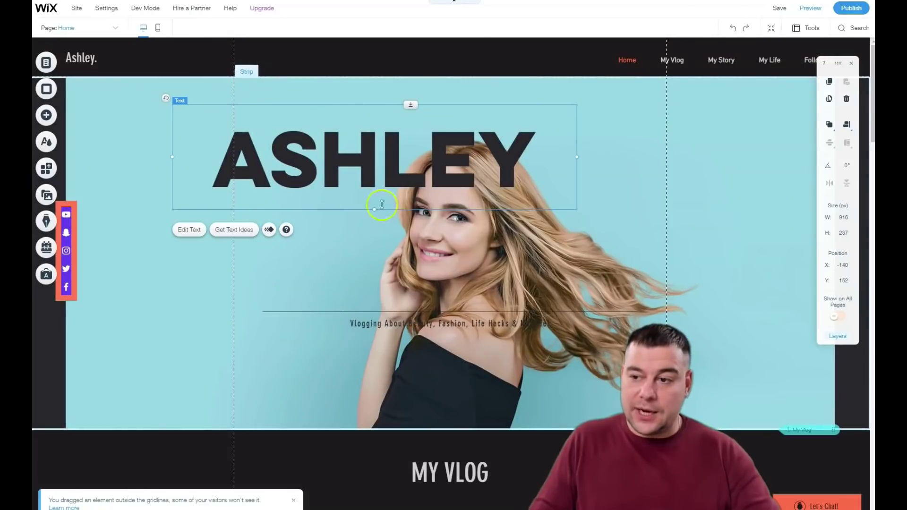
{"action": "left_click_drag", "start_coordinate": [284, 162], "coordinate": [369, 140]}
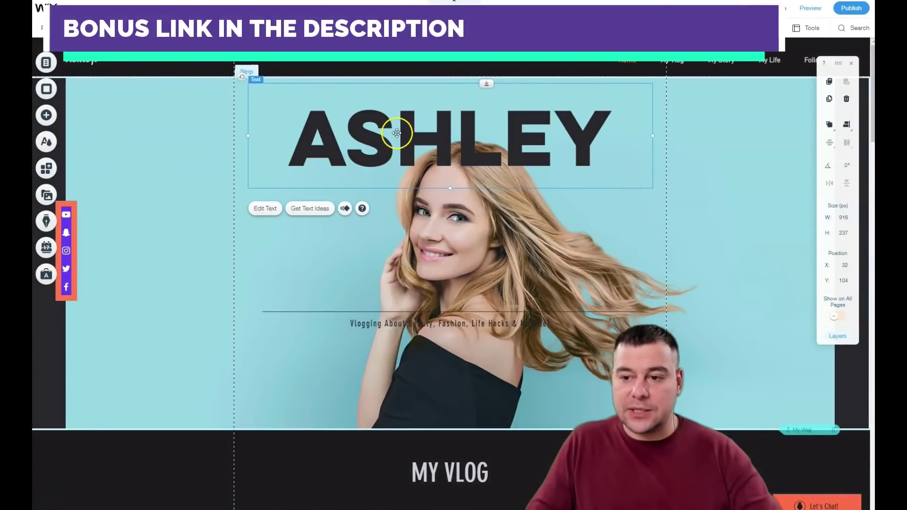
{"action": "left_click_drag", "start_coordinate": [420, 135], "coordinate": [421, 244]}
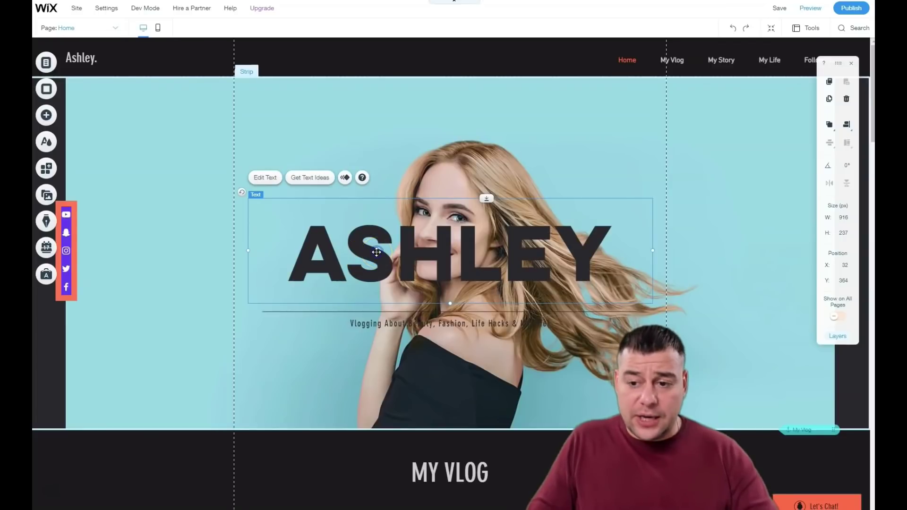
Switch the ASHLEY heading to the Marzo font and reduce its size.
{"action": "double_click", "coordinate": [377, 252]}
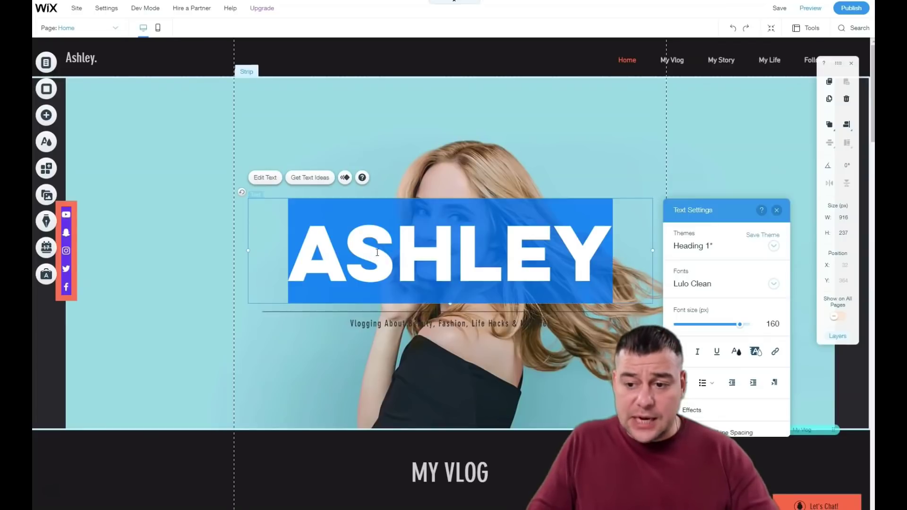
{"action": "left_click", "coordinate": [707, 286]}
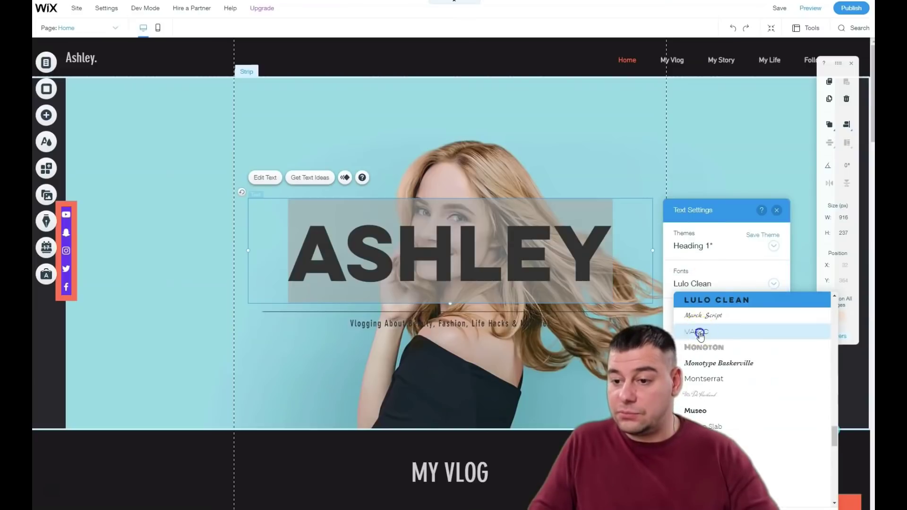
{"action": "left_click", "coordinate": [701, 334]}
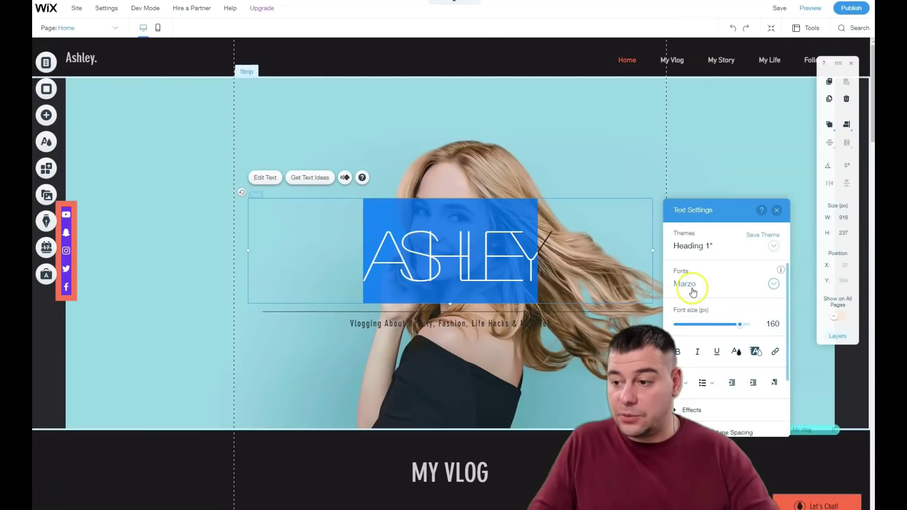
{"action": "mouse_move", "coordinate": [741, 324]}
{"action": "left_mouse_down"}
{"action": "mouse_move", "coordinate": [719, 326]}
{"action": "mouse_move", "coordinate": [732, 326]}
{"action": "left_mouse_up"}
Set character spacing to 0.45 and shrink the heading further to 133 px.
{"action": "scroll", "coordinate": [683, 359], "scroll_direction": "down", "scroll_amount": 2}
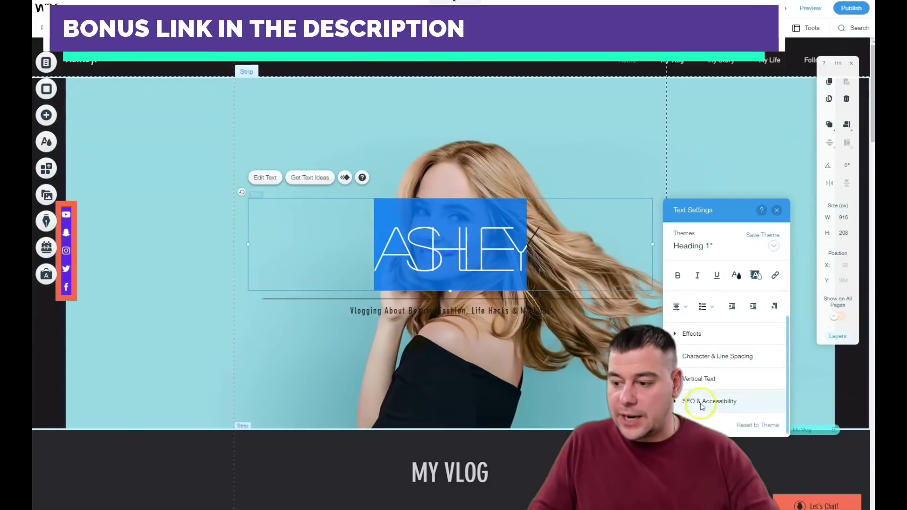
{"action": "left_click", "coordinate": [681, 358]}
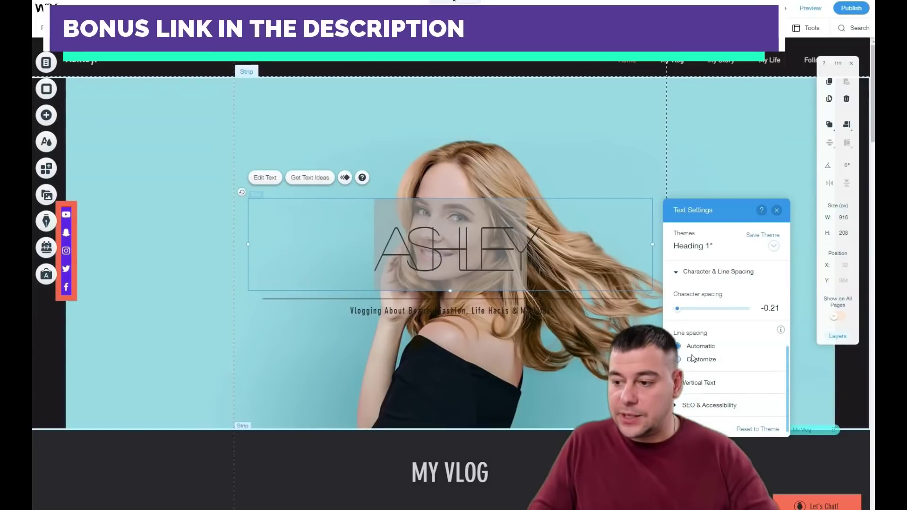
{"action": "left_click_drag", "start_coordinate": [679, 309], "coordinate": [724, 311]}
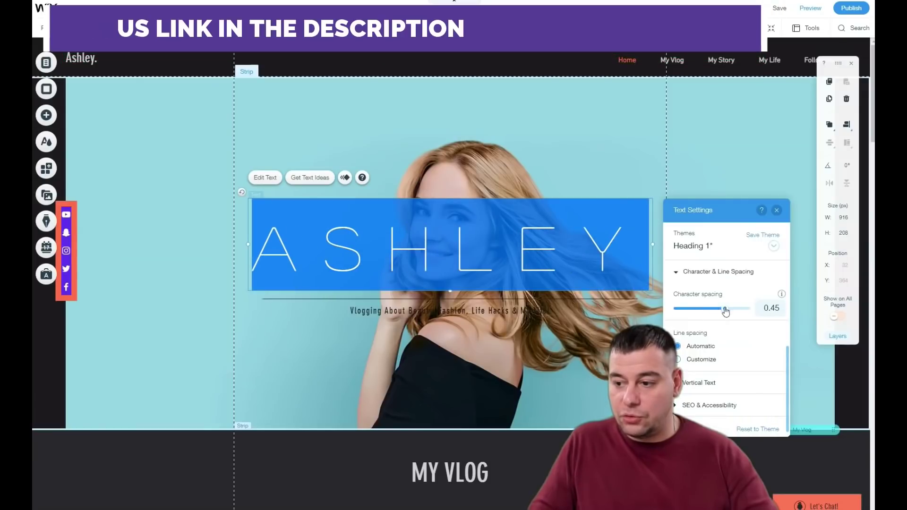
{"action": "left_click", "coordinate": [679, 246]}
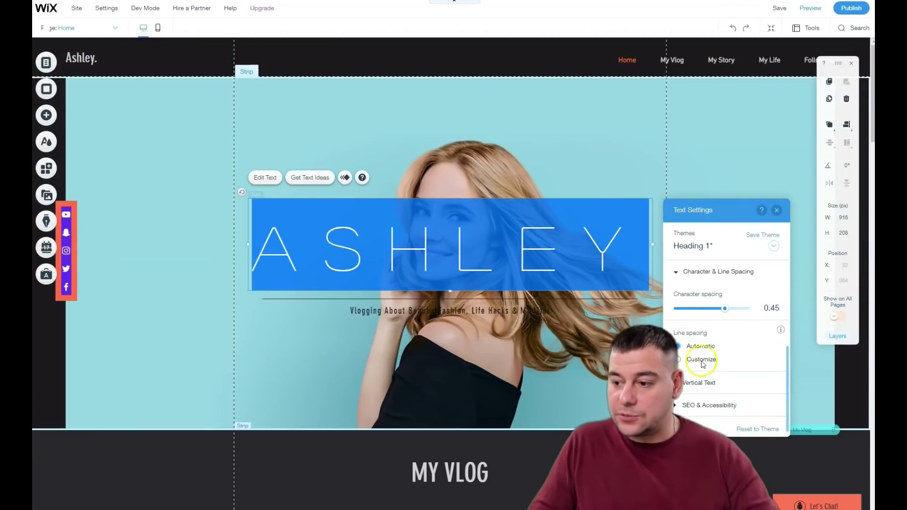
{"action": "scroll", "coordinate": [701, 350], "scroll_direction": "up", "scroll_amount": 3}
{"action": "scroll", "coordinate": [700, 345], "scroll_direction": "up", "scroll_amount": 1}
{"action": "left_click_drag", "start_coordinate": [730, 329], "coordinate": [730, 329]}
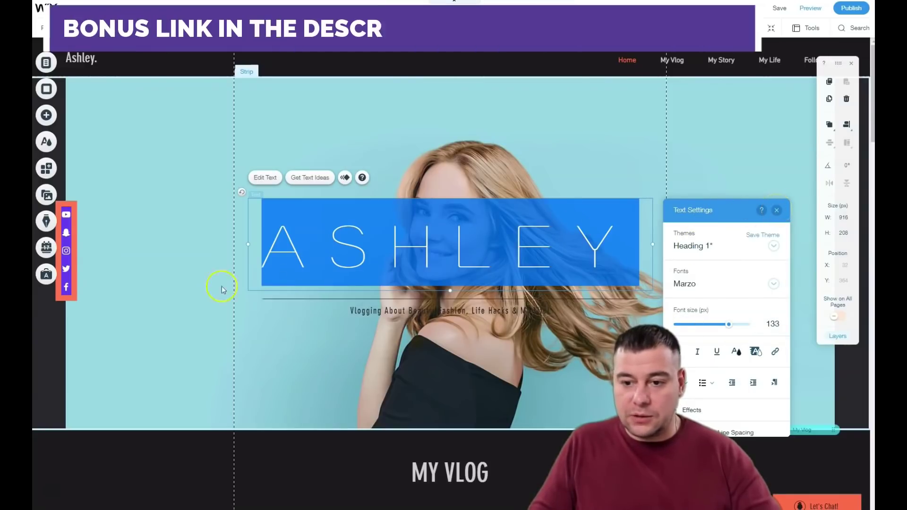
{"action": "left_click", "coordinate": [777, 210]}
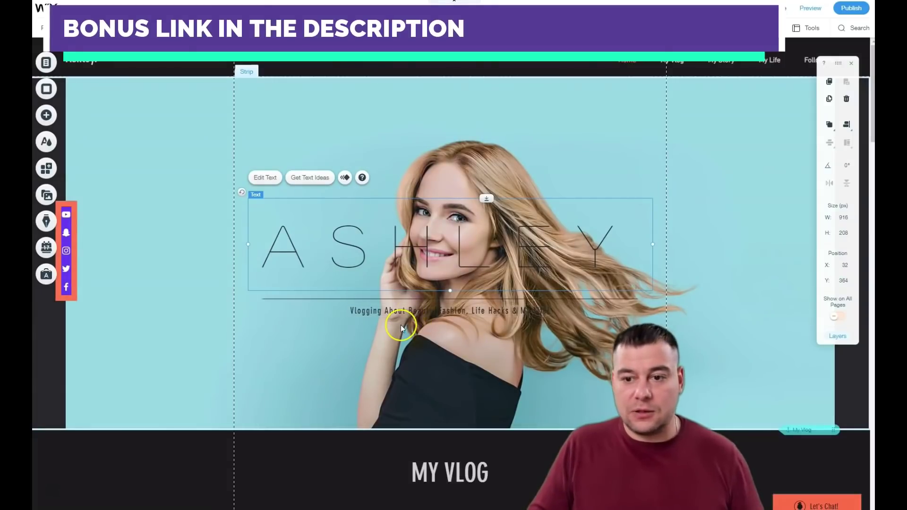
{"action": "scroll", "coordinate": [404, 312], "scroll_direction": "down", "scroll_amount": 2}
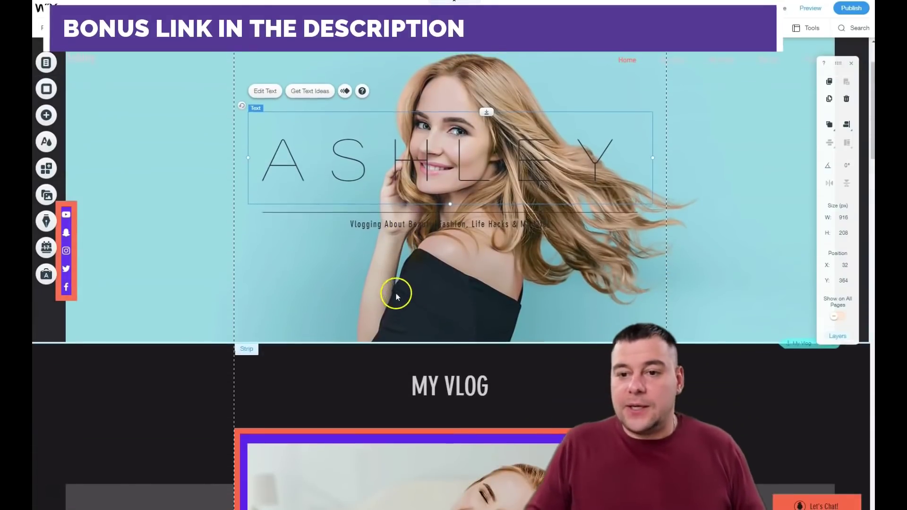
{"action": "scroll", "coordinate": [113, 210], "scroll_direction": "up", "scroll_amount": 2}
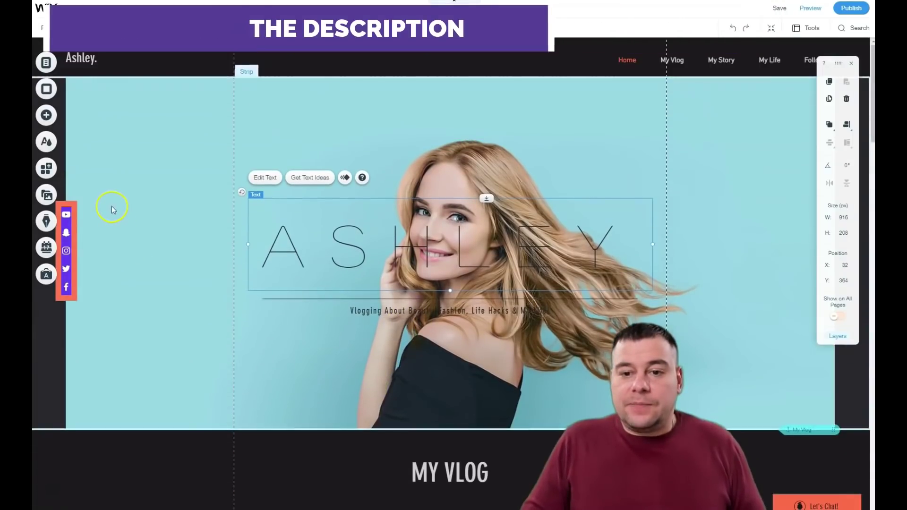
From the Add panel, insert the black Classic strip, 400 px tall, above NEVER MISS A THING.
{"action": "left_click", "coordinate": [46, 116]}
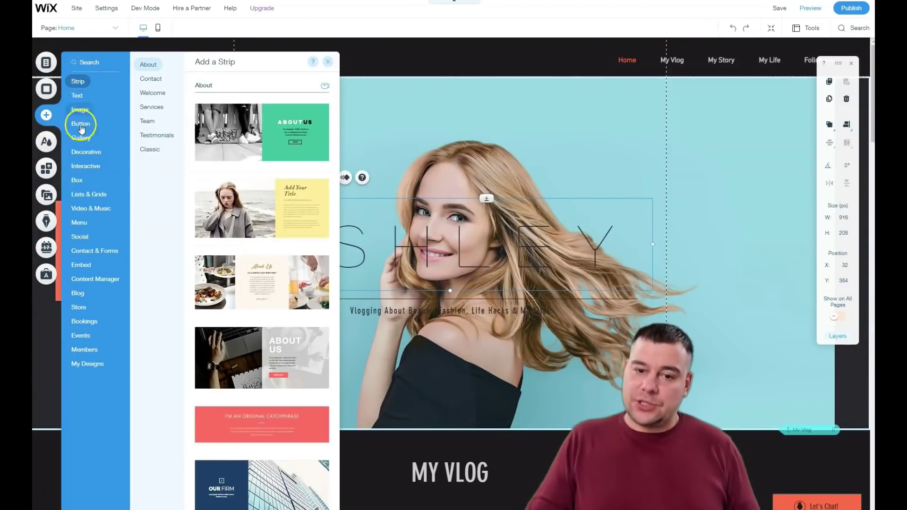
{"action": "left_click", "coordinate": [85, 349]}
{"action": "left_click", "coordinate": [93, 92]}
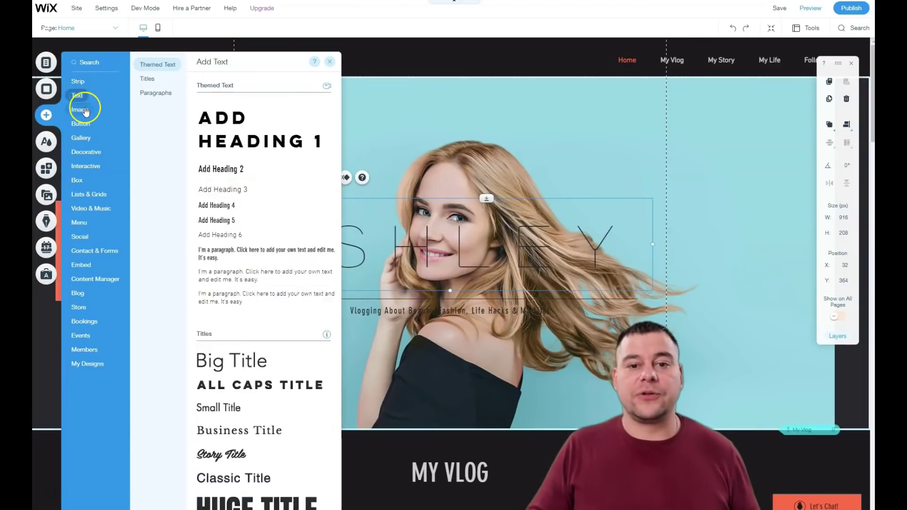
{"action": "mouse_move", "coordinate": [83, 111]}
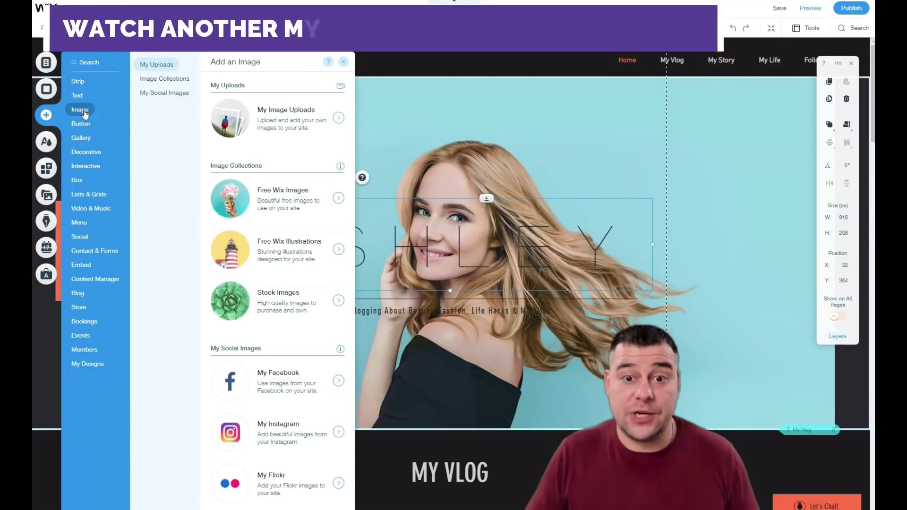
{"action": "left_click", "coordinate": [78, 89]}
{"action": "mouse_move", "coordinate": [76, 84]}
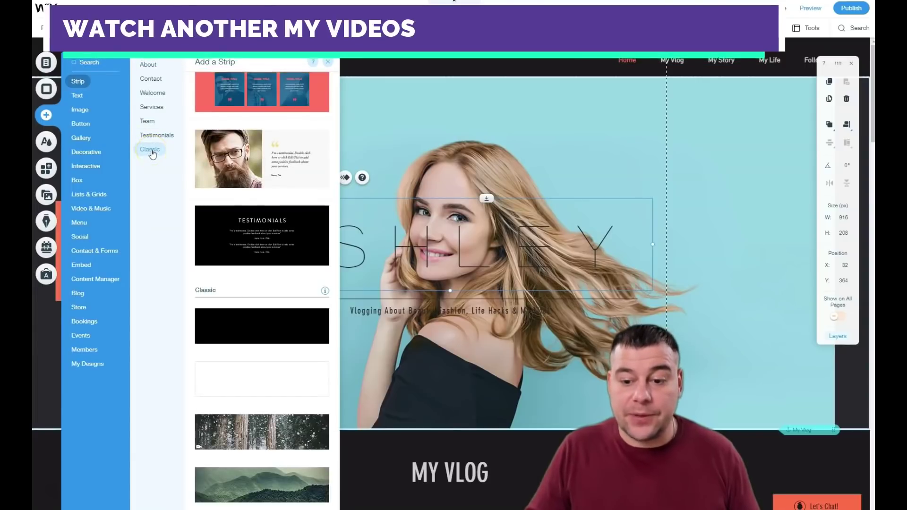
{"action": "left_click", "coordinate": [249, 327]}
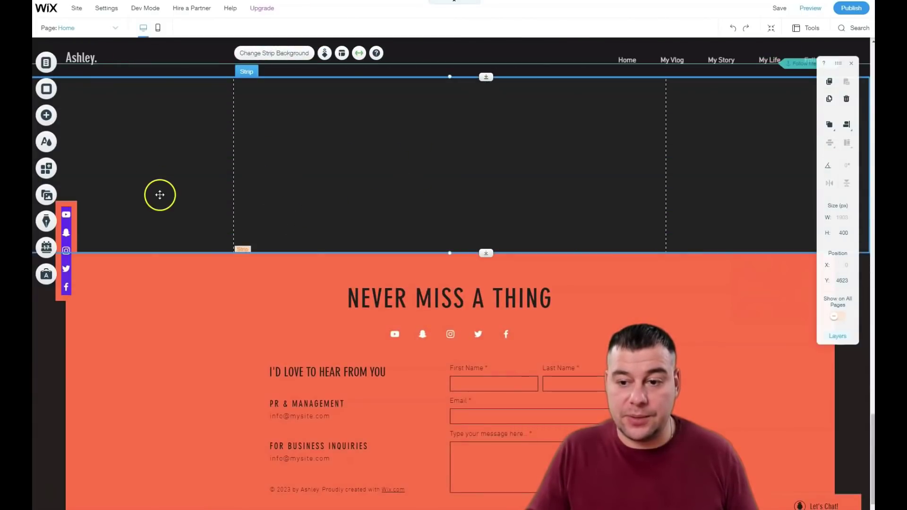
Add the yellow 'Your Title.' Welcome strip directly below the ASHLEY hero.
{"action": "scroll", "coordinate": [228, 177], "scroll_direction": "up", "scroll_amount": 10}
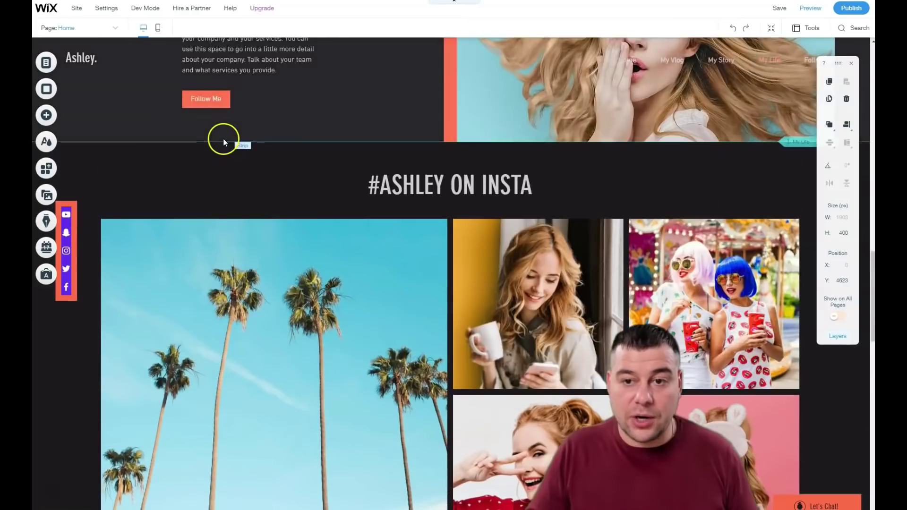
{"action": "scroll", "coordinate": [225, 143], "scroll_direction": "up", "scroll_amount": 10}
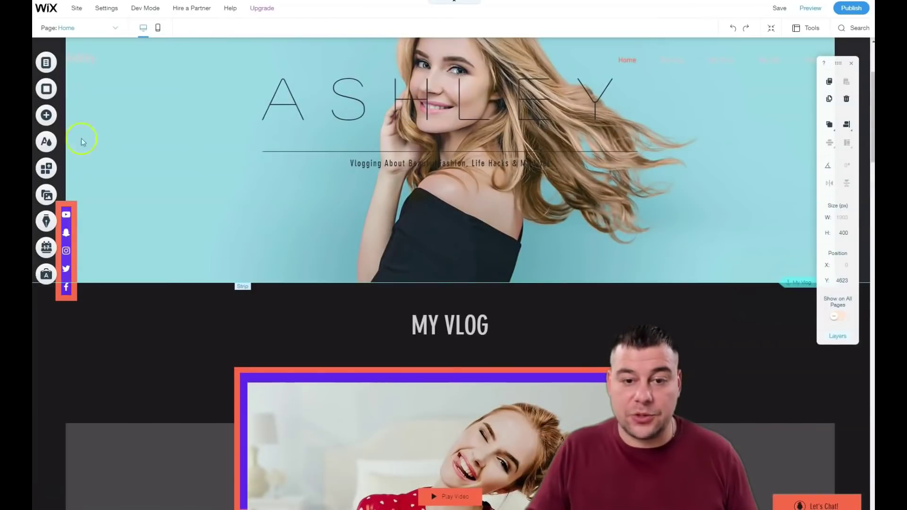
{"action": "scroll", "coordinate": [280, 251], "scroll_direction": "down", "scroll_amount": 5}
{"action": "scroll", "coordinate": [291, 270], "scroll_direction": "up", "scroll_amount": 7}
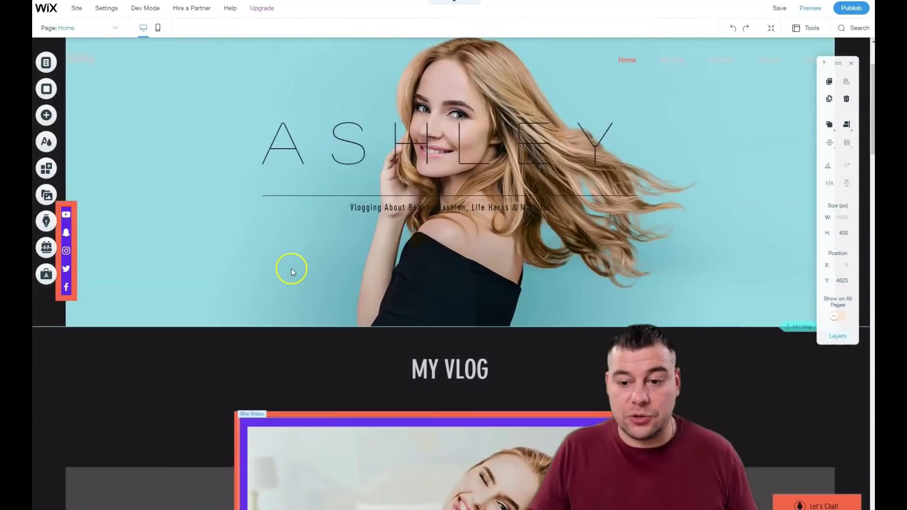
{"action": "left_click", "coordinate": [46, 115]}
{"action": "left_click", "coordinate": [155, 100]}
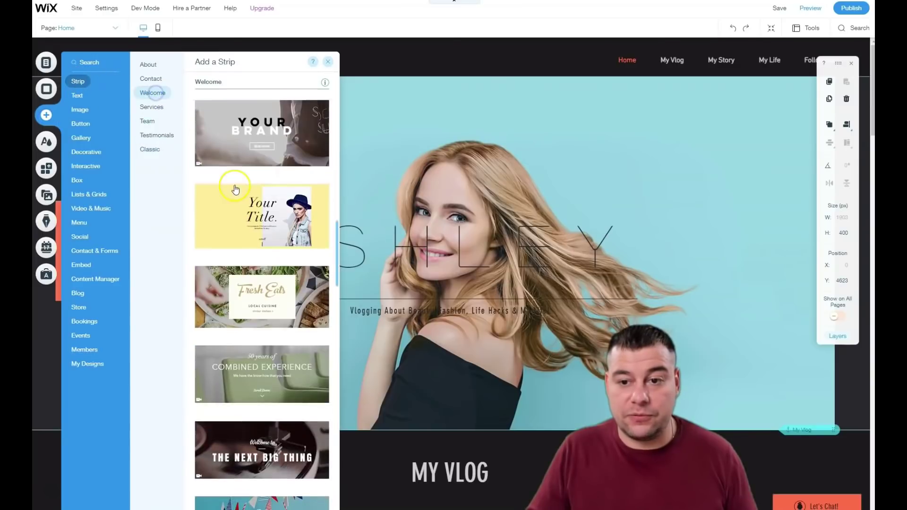
{"action": "left_click", "coordinate": [258, 292]}
{"action": "left_click_drag", "start_coordinate": [243, 217], "coordinate": [552, 372]}
Shorten the yellow strip from its top edge to 666 px tall.
{"action": "scroll", "coordinate": [427, 342], "scroll_direction": "down", "scroll_amount": 8}
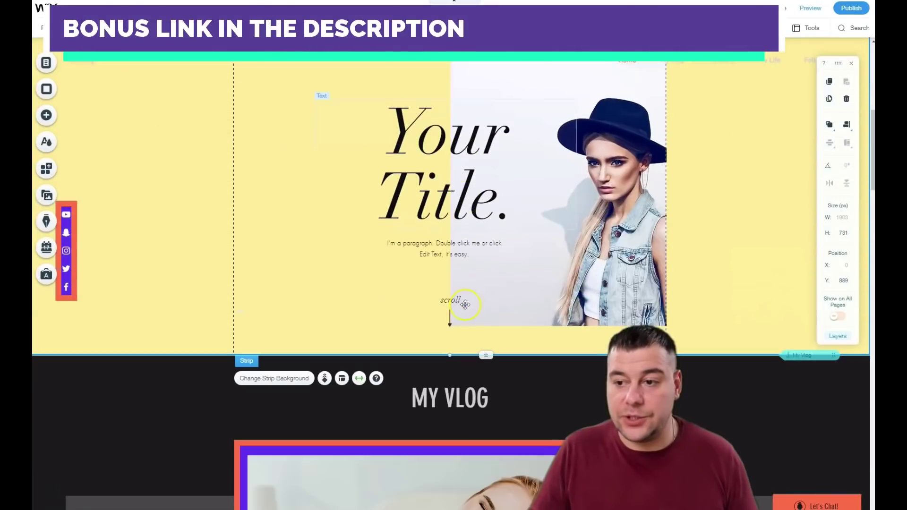
{"action": "scroll", "coordinate": [486, 190], "scroll_direction": "up", "scroll_amount": 3}
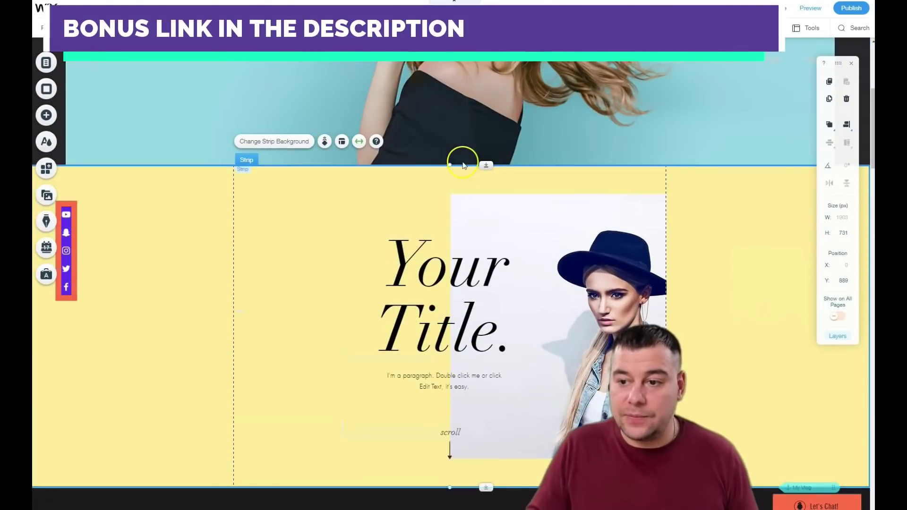
{"action": "left_click_drag", "start_coordinate": [464, 165], "coordinate": [463, 190]}
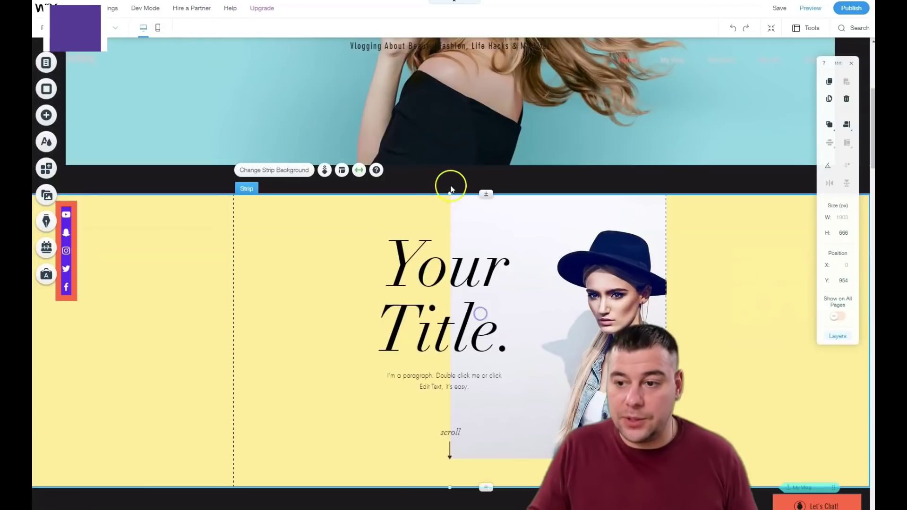
{"action": "left_click", "coordinate": [475, 179]}
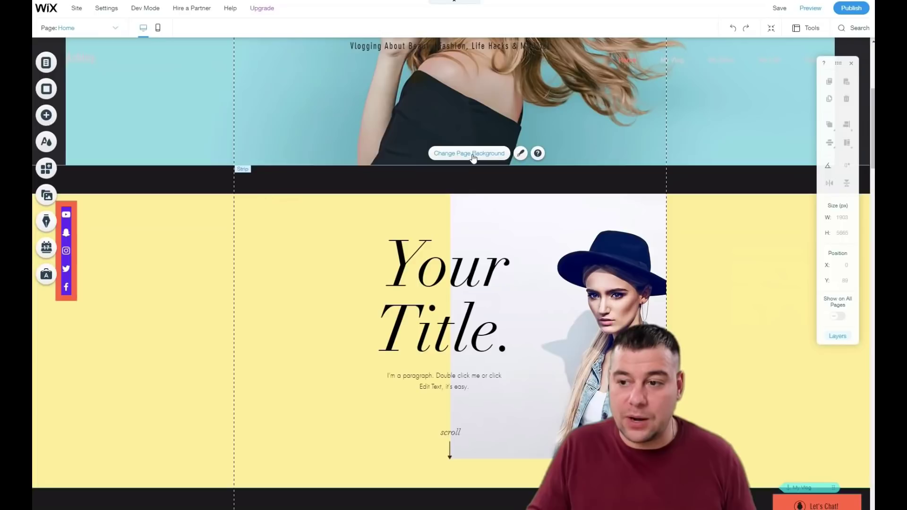
Set the page background colour to the grey swatch.
{"action": "left_click", "coordinate": [55, 98]}
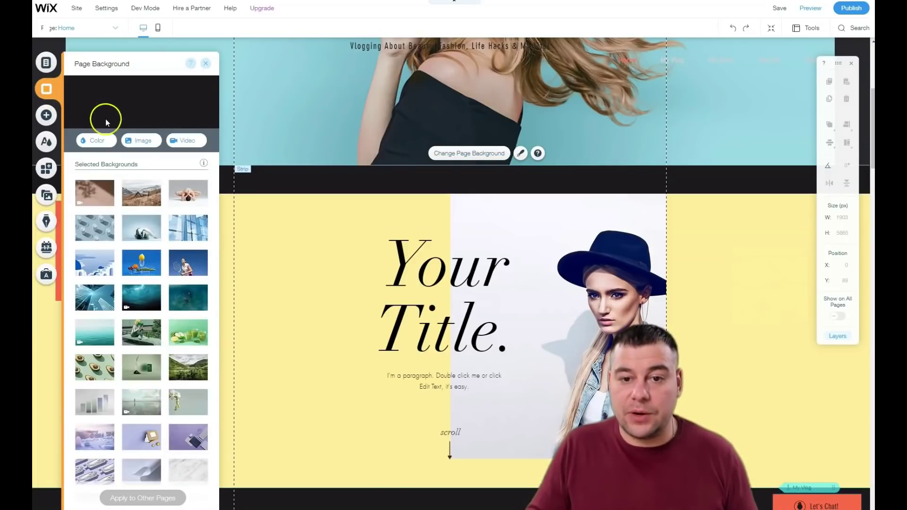
{"action": "left_click", "coordinate": [92, 141]}
{"action": "left_click", "coordinate": [105, 212]}
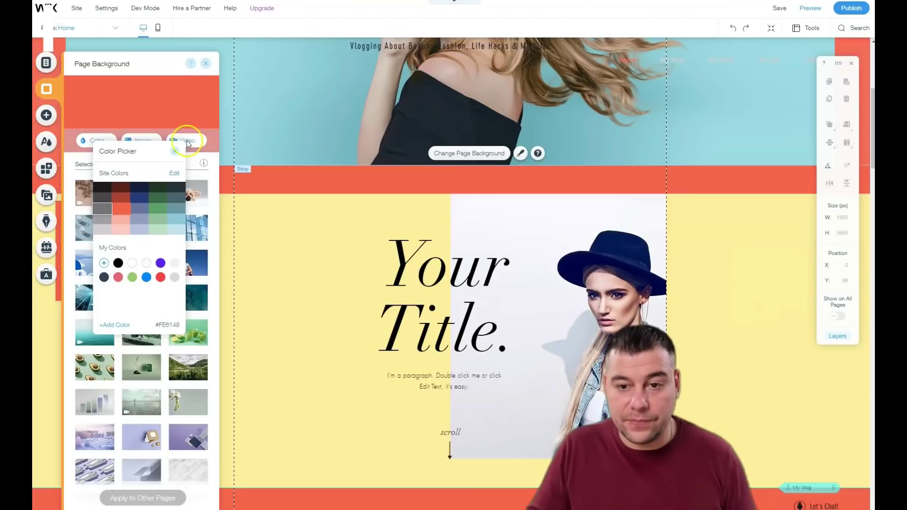
{"action": "left_click", "coordinate": [187, 144]}
{"action": "left_click", "coordinate": [205, 63]}
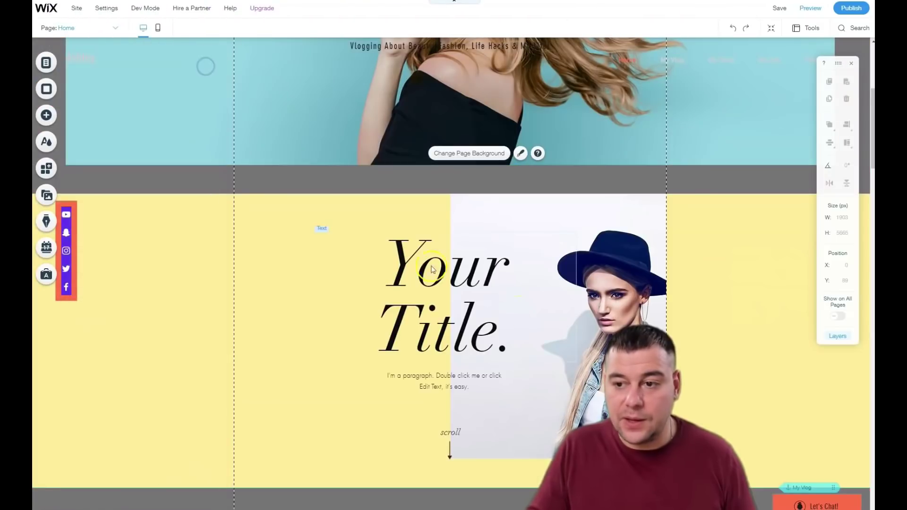
{"action": "scroll", "coordinate": [188, 297], "scroll_direction": "down", "scroll_amount": 1}
Try a brown shadow video background on the 'Your Title.' strip, then reselect the strip.
{"action": "left_click", "coordinate": [180, 299]}
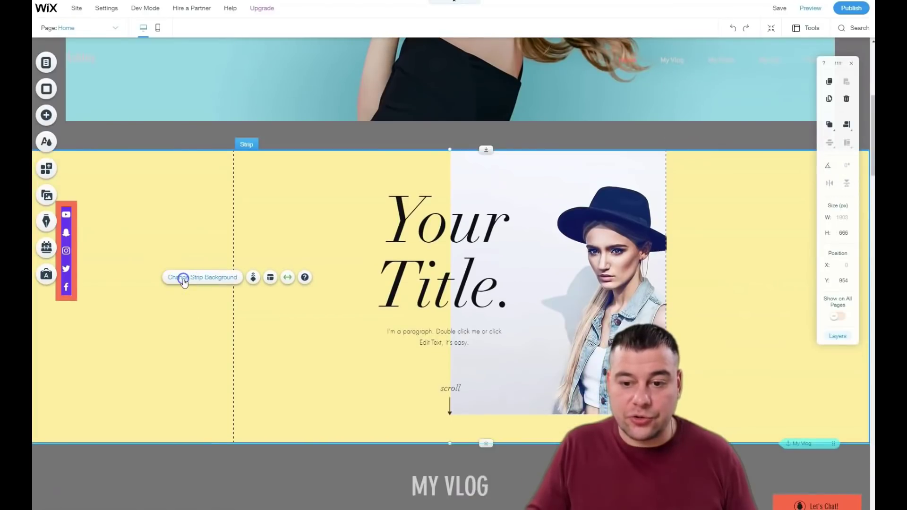
{"action": "left_click", "coordinate": [184, 280]}
{"action": "left_click", "coordinate": [158, 272]}
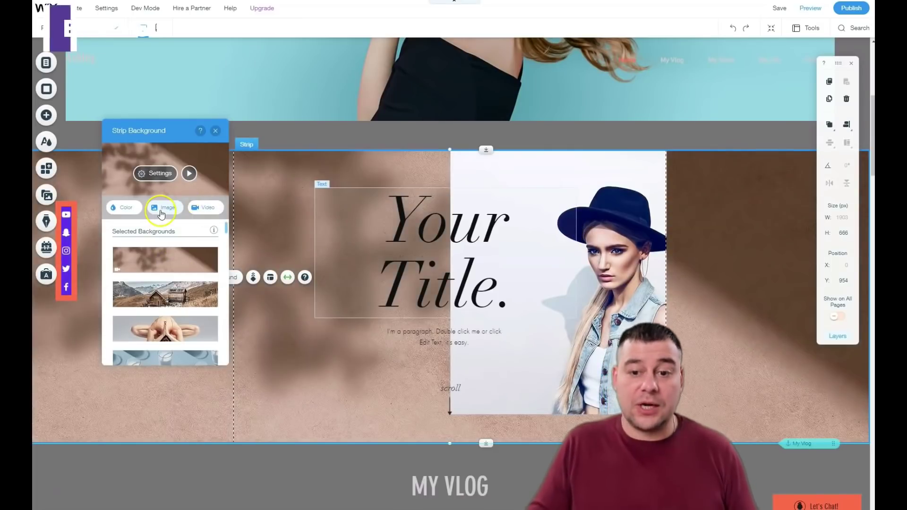
{"action": "left_click", "coordinate": [163, 175]}
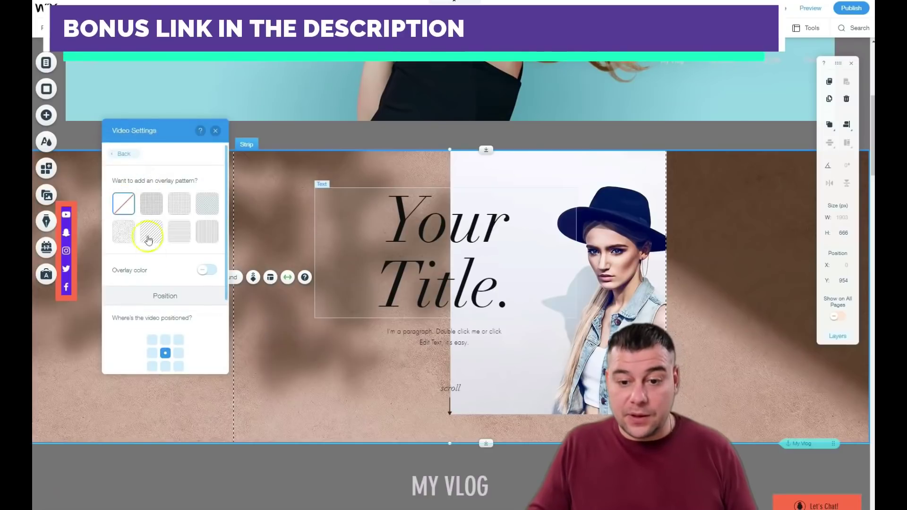
{"action": "left_click", "coordinate": [216, 131]}
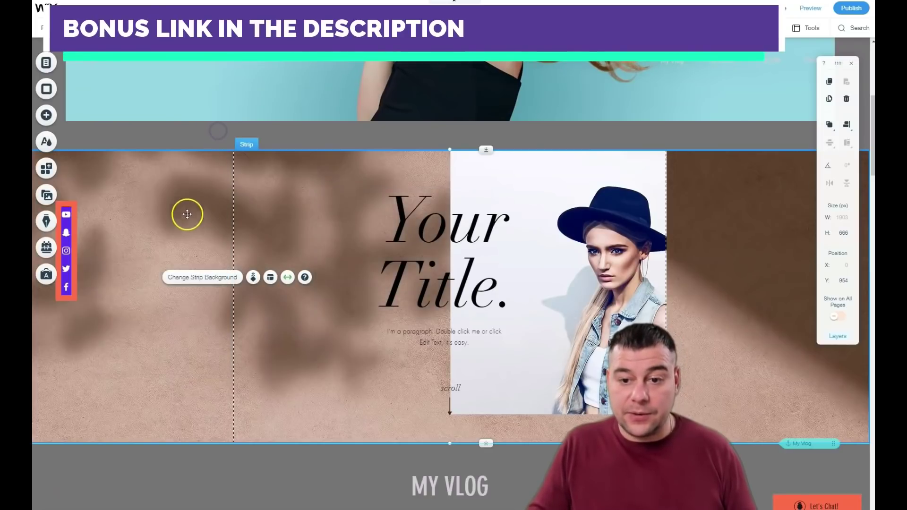
{"action": "left_click", "coordinate": [168, 205]}
{"action": "left_click", "coordinate": [175, 185]}
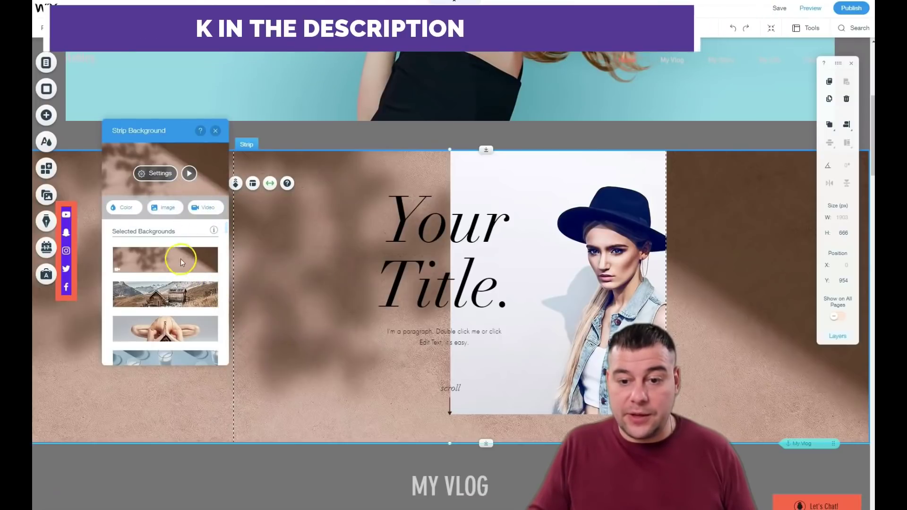
Search the image library for 'blog' and set the laughing woman photo as the strip background.
{"action": "left_click", "coordinate": [188, 285]}
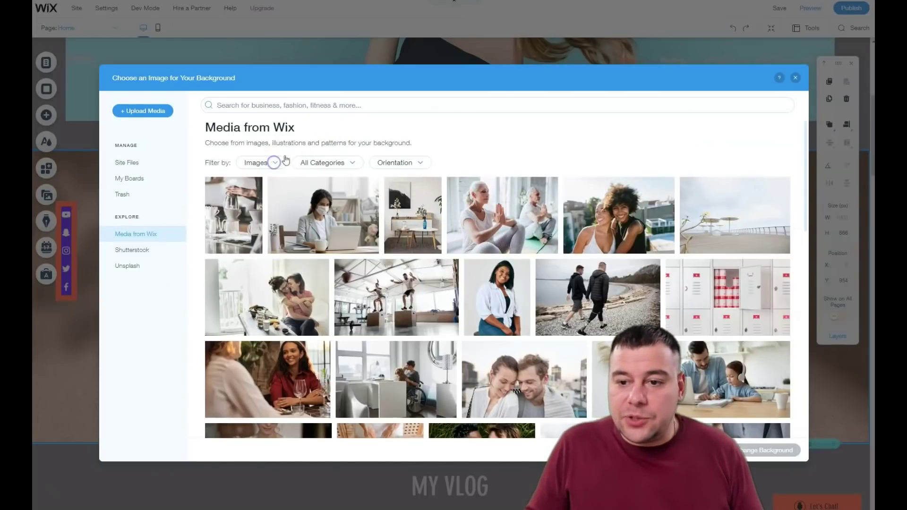
{"action": "left_click", "coordinate": [334, 106]}
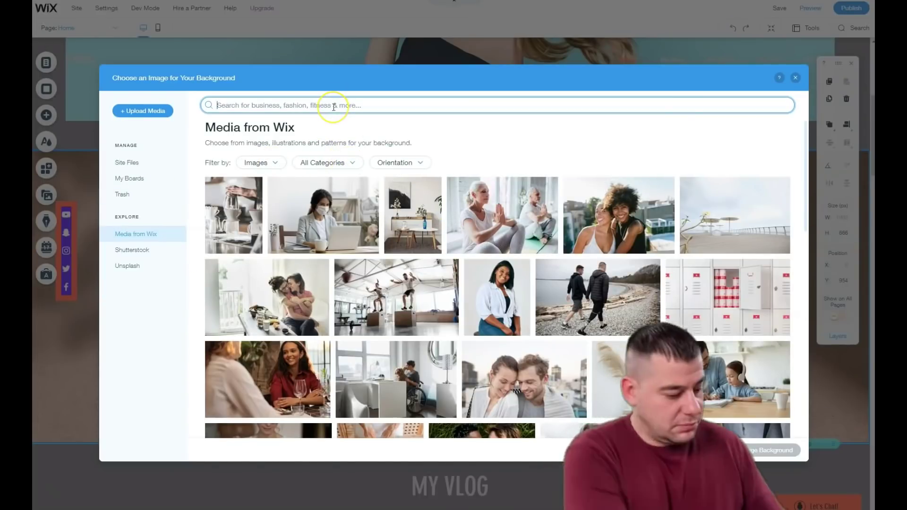
{"action": "type", "text": "blog"}
{"action": "key", "text": "Return"}
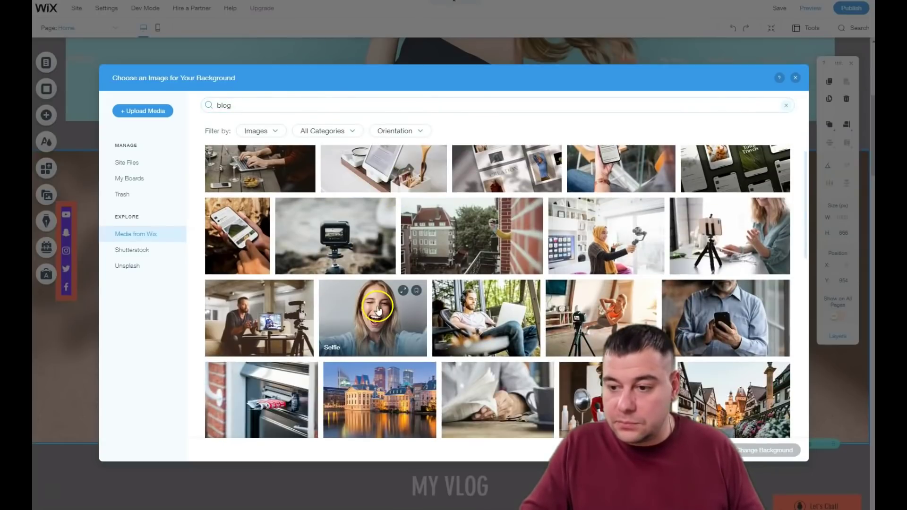
{"action": "double_click", "coordinate": [373, 318]}
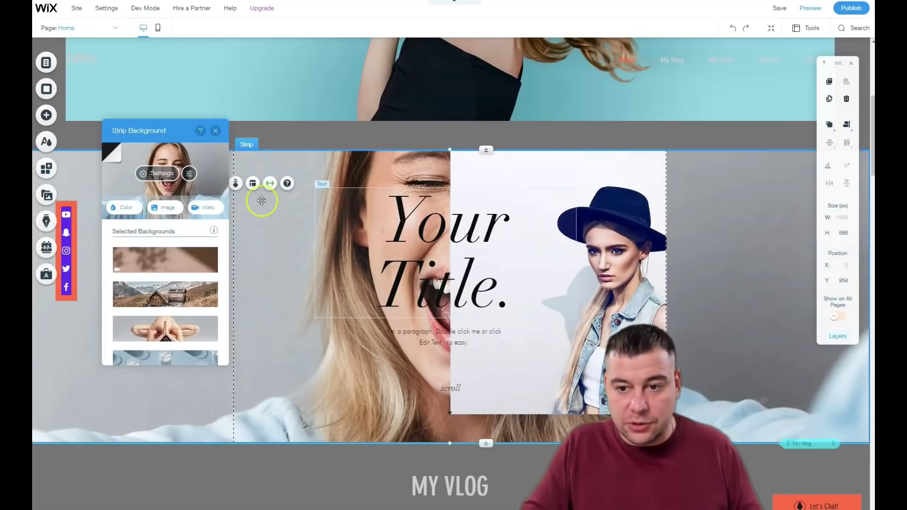
Try Page width for the strip, then return it to full Screen width.
{"action": "left_click", "coordinate": [270, 185]}
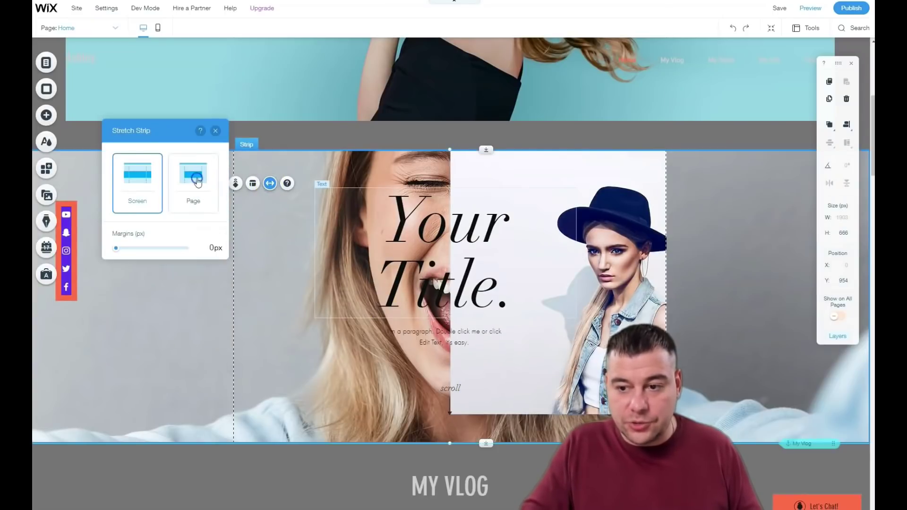
{"action": "left_click", "coordinate": [193, 185]}
{"action": "scroll", "coordinate": [296, 325], "scroll_direction": "up", "scroll_amount": 5}
{"action": "scroll", "coordinate": [294, 325], "scroll_direction": "down", "scroll_amount": 5}
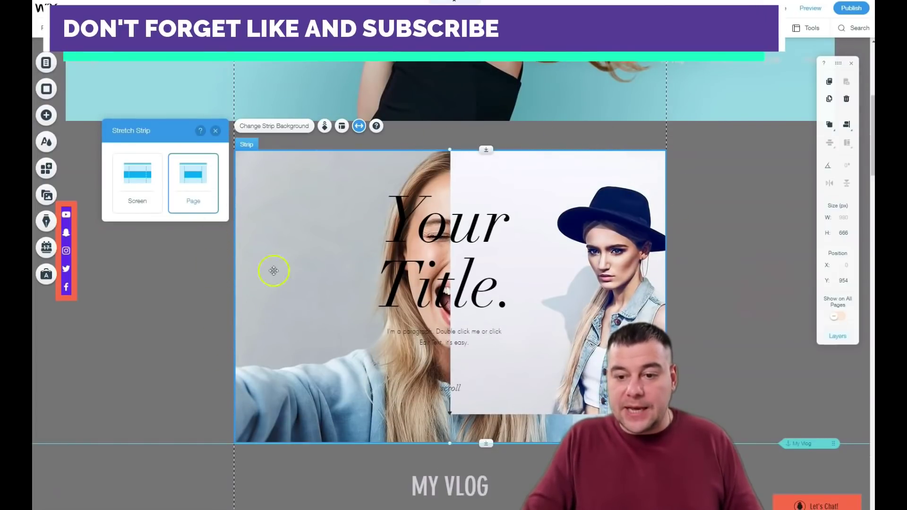
{"action": "left_click", "coordinate": [140, 178]}
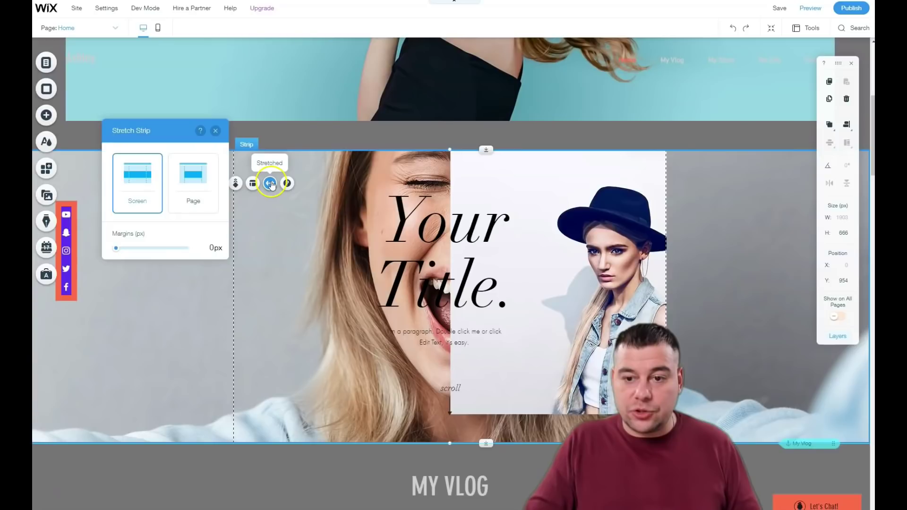
Nudge the 'Your Title.' heading slightly upward.
{"action": "left_click", "coordinate": [359, 222]}
{"action": "left_click_drag", "start_coordinate": [416, 244], "coordinate": [415, 231]}
{"action": "left_click", "coordinate": [45, 121]}
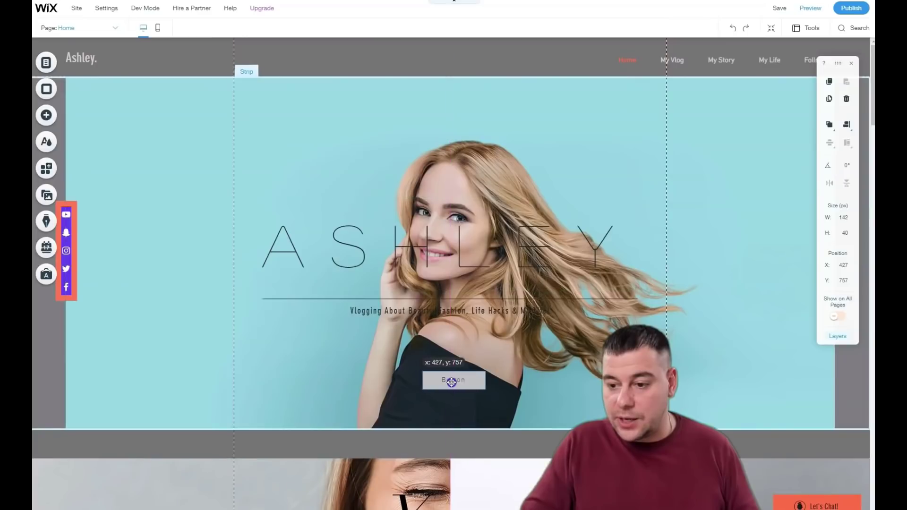
Drop a 142 × 40 px Button into the ASHLEY hero just below the tagline.
{"action": "left_click_drag", "start_coordinate": [449, 381], "coordinate": [449, 382]}
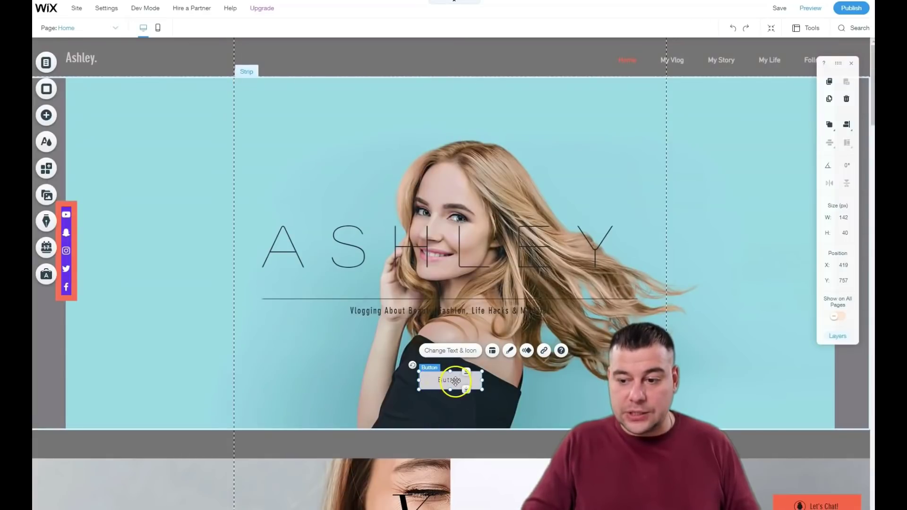
Change the button label to 'Contact me' and bring up its link options.
{"action": "left_click", "coordinate": [454, 352]}
{"action": "double_click", "coordinate": [325, 272]}
{"action": "type", "text": "C"}
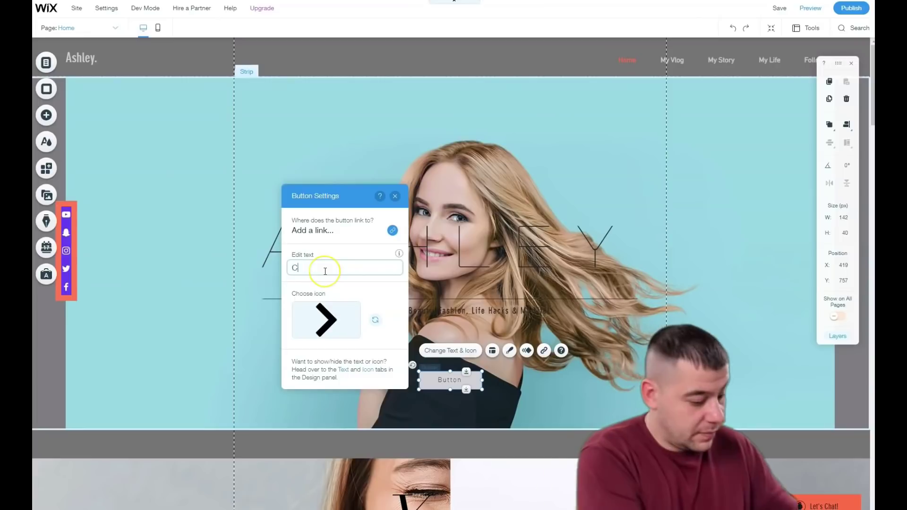
{"action": "type", "text": "ontact me"}
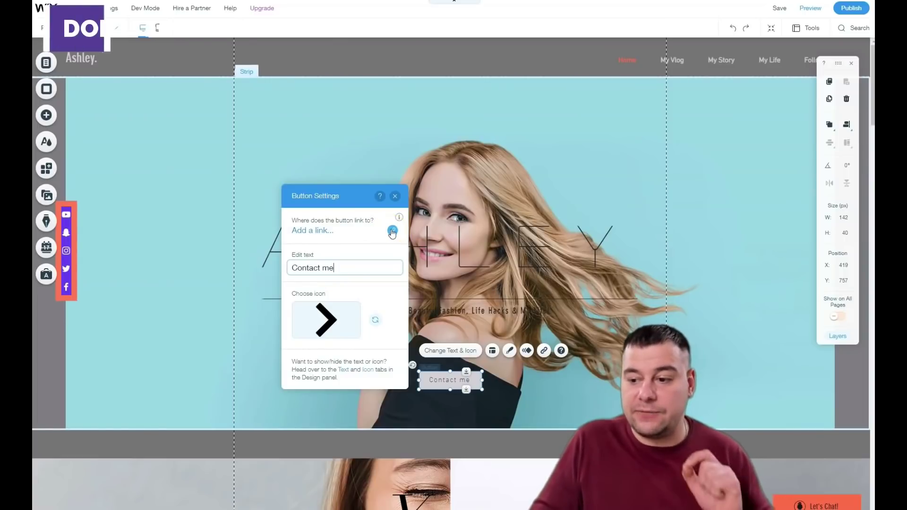
{"action": "left_click", "coordinate": [544, 352]}
{"action": "left_click", "coordinate": [393, 230]}
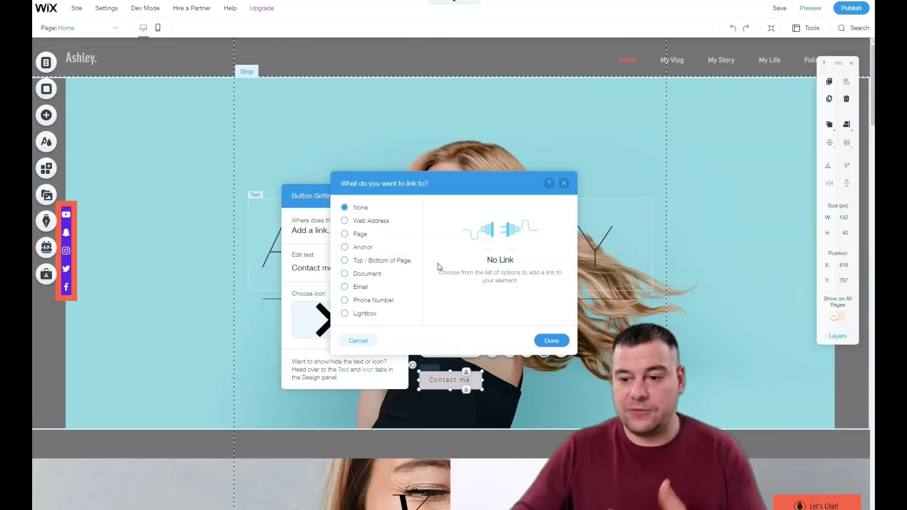
Try the Email and Document link options, then dismiss the dialog with no link set.
{"action": "left_click", "coordinate": [345, 287]}
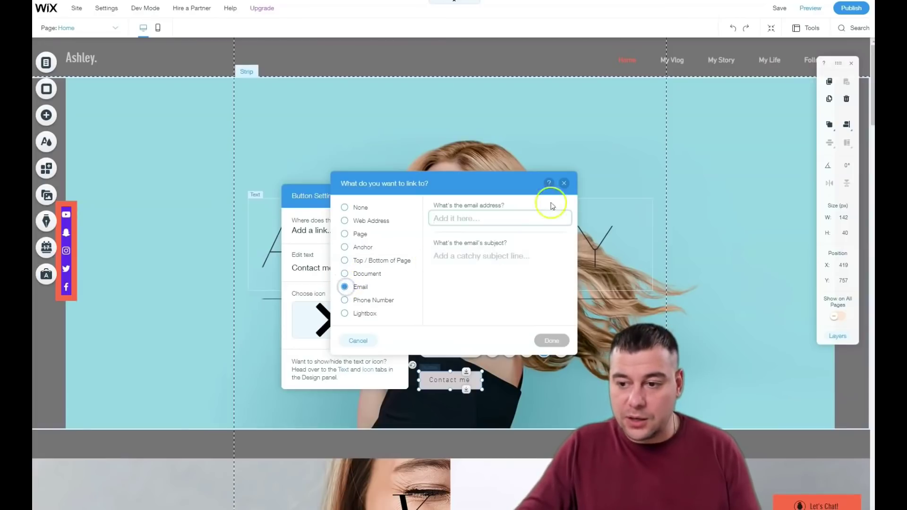
{"action": "left_click", "coordinate": [463, 225]}
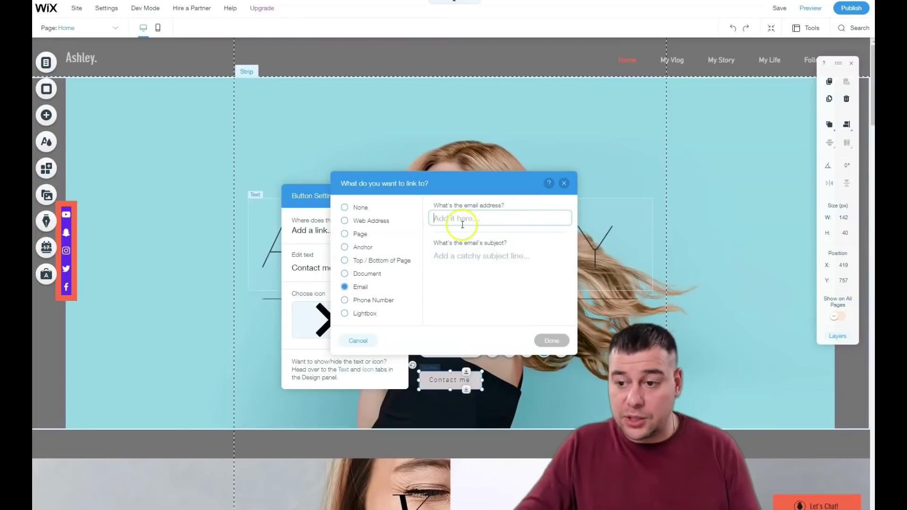
{"action": "left_click", "coordinate": [357, 279]}
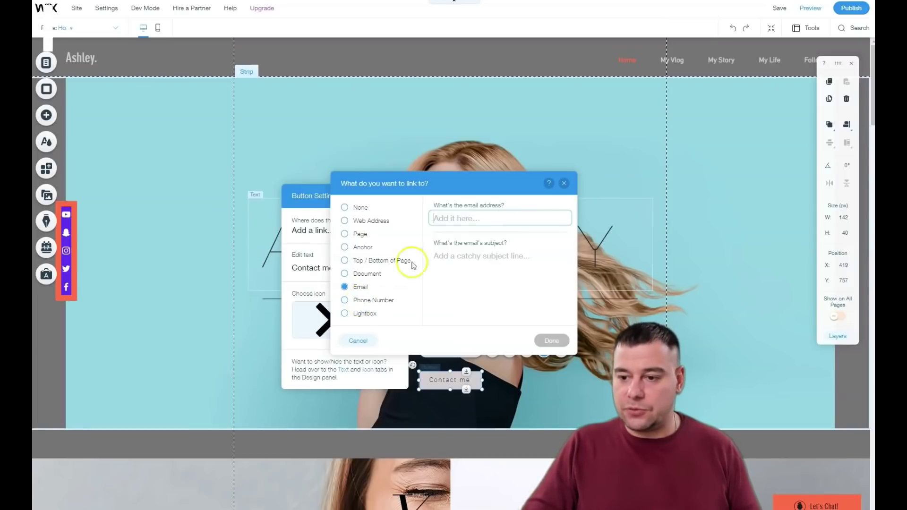
{"action": "left_click", "coordinate": [566, 184]}
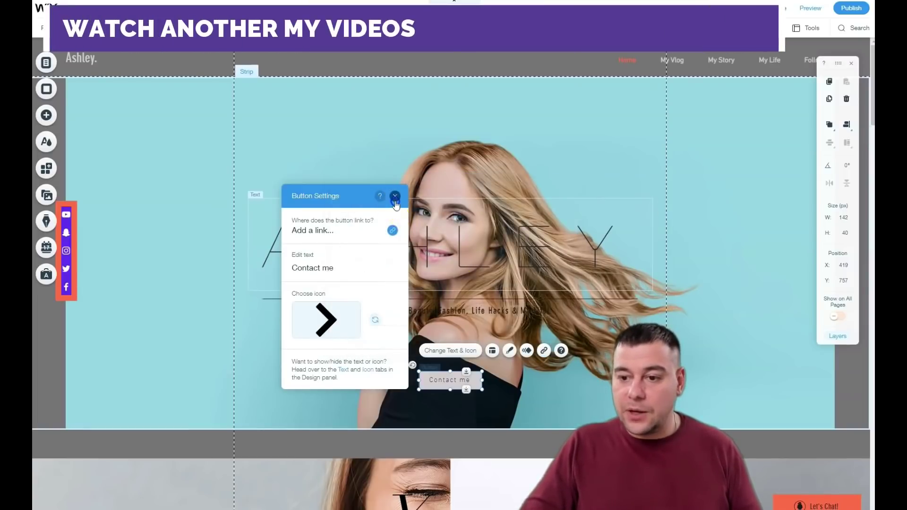
Close Button Settings, check the Pages panel, and scroll down to the 'Your Title.' strip.
{"action": "left_click", "coordinate": [393, 195]}
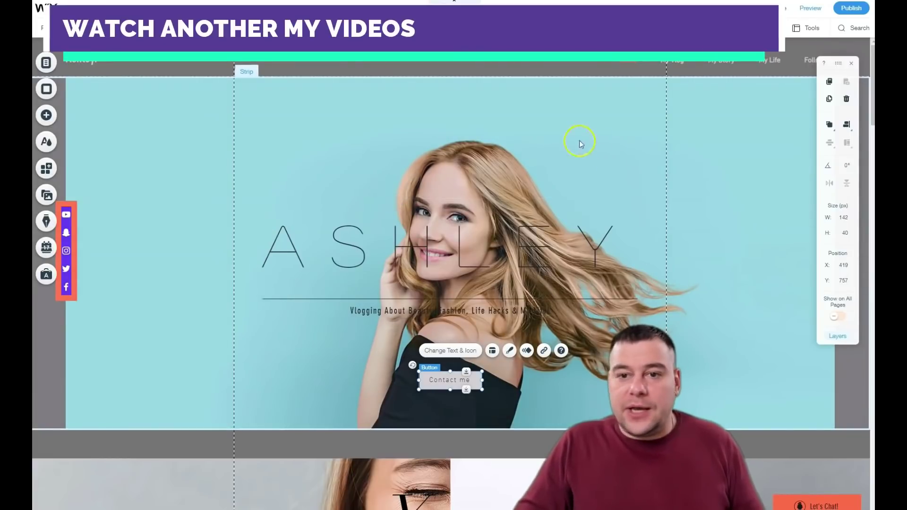
{"action": "left_click", "coordinate": [46, 64]}
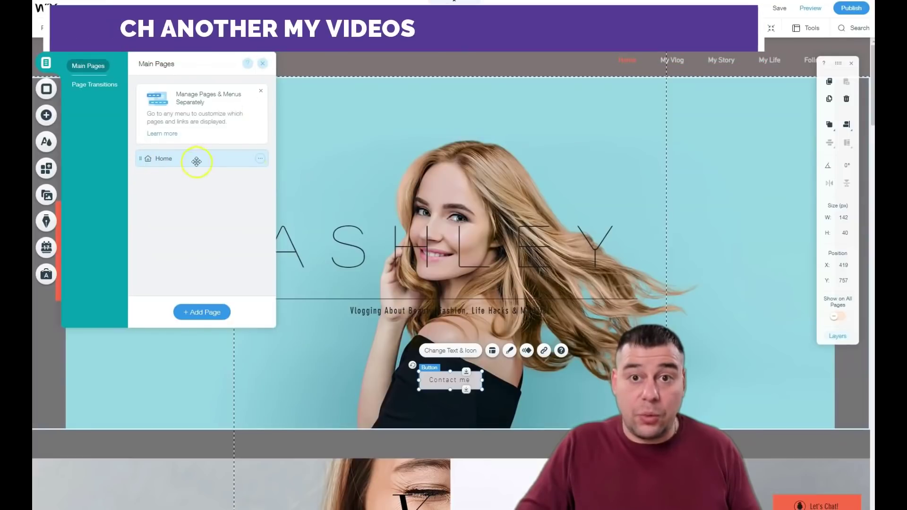
{"action": "left_click", "coordinate": [263, 63]}
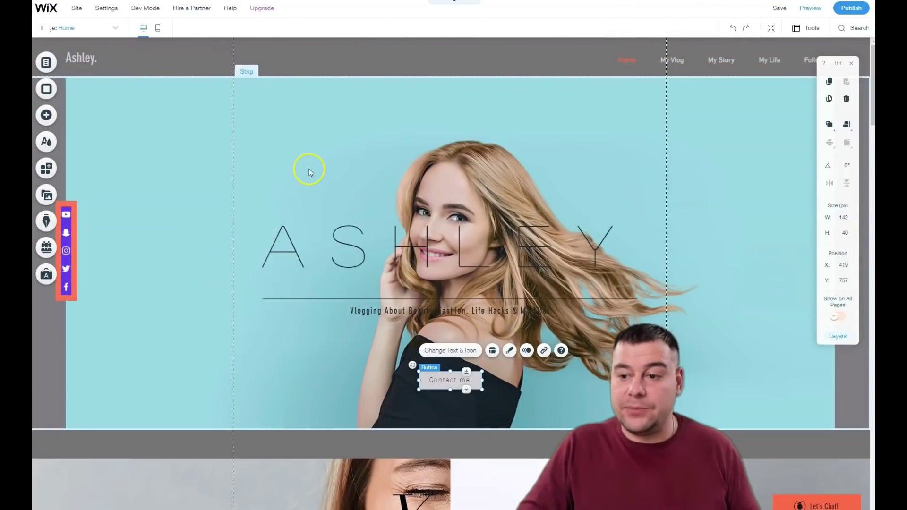
{"action": "scroll", "coordinate": [416, 185], "scroll_direction": "down", "scroll_amount": 5}
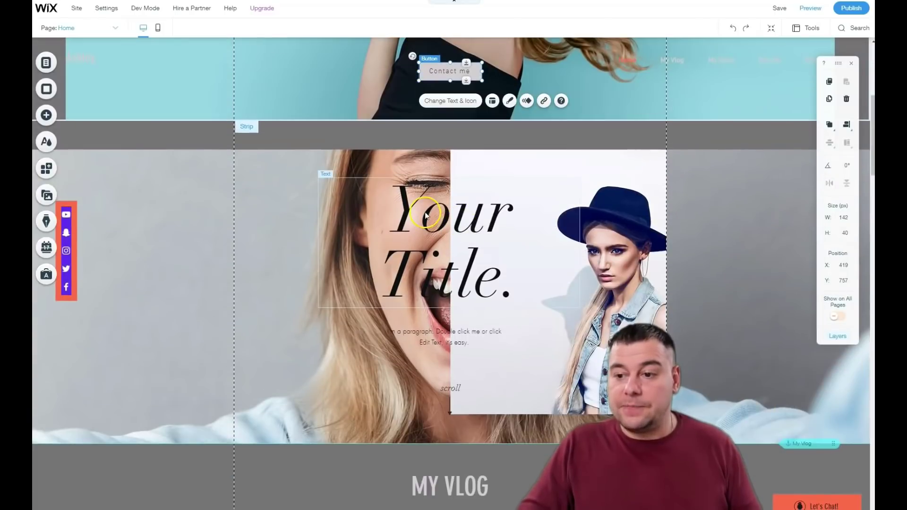
Select the 'Your Title.' strip, open its image settings, and start lowering opacity and choosing a backing colour.
{"action": "left_click", "coordinate": [436, 226]}
{"action": "double_click", "coordinate": [437, 227]}
{"action": "left_click", "coordinate": [168, 250]}
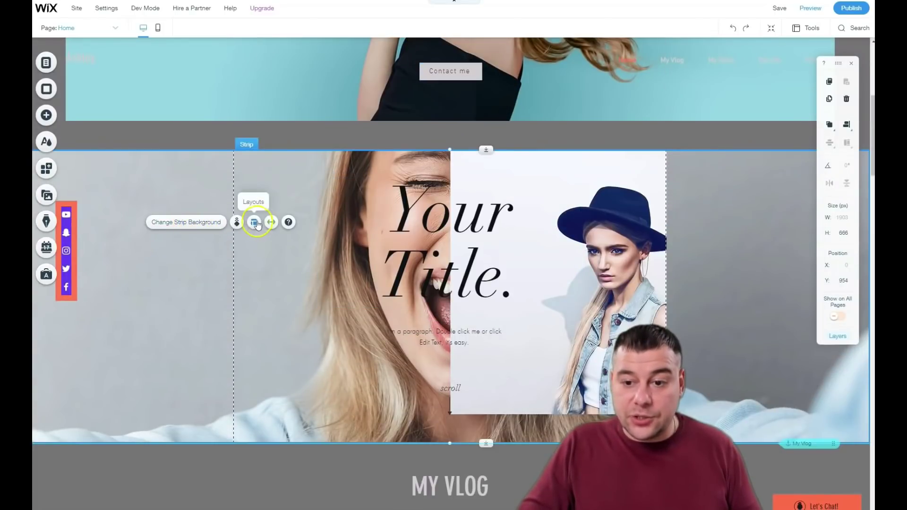
{"action": "left_click", "coordinate": [181, 223]}
{"action": "left_click", "coordinate": [166, 175]}
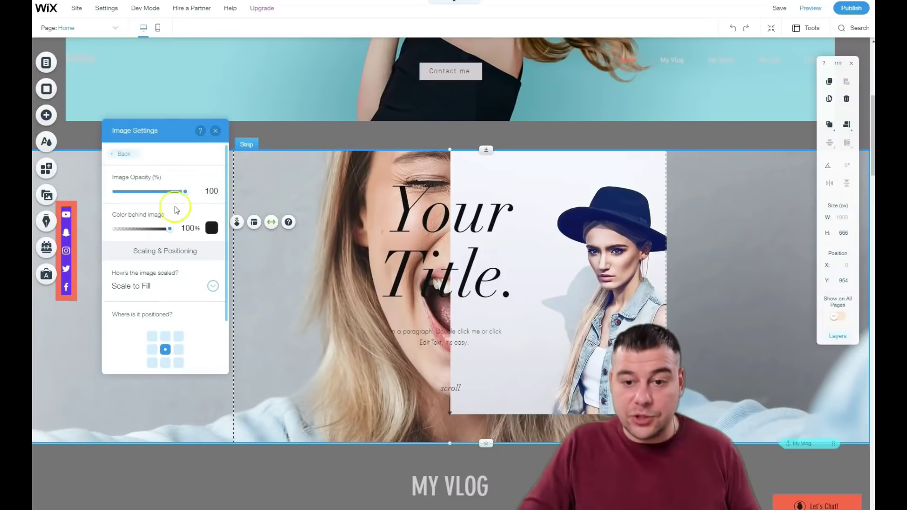
{"action": "mouse_move", "coordinate": [185, 192]}
{"action": "left_mouse_down"}
{"action": "mouse_move", "coordinate": [141, 195]}
{"action": "mouse_move", "coordinate": [178, 193]}
{"action": "left_mouse_up"}
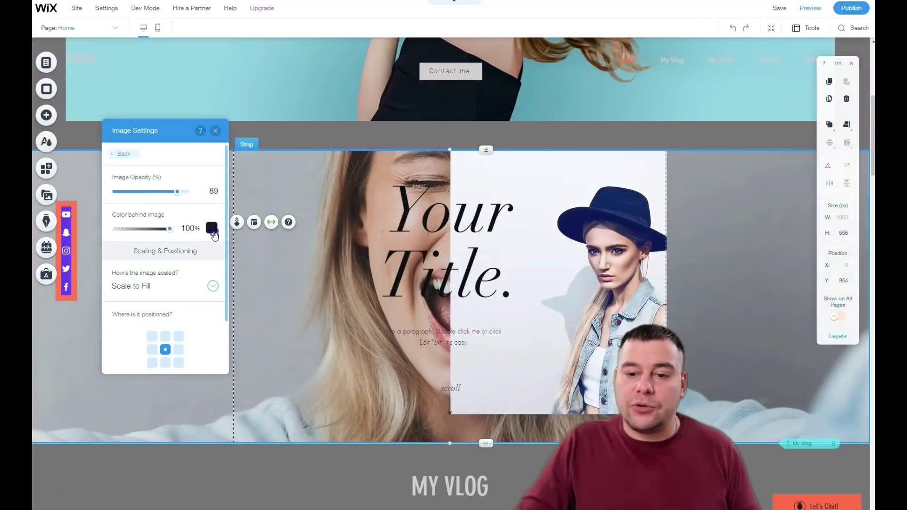
{"action": "left_click", "coordinate": [212, 229]}
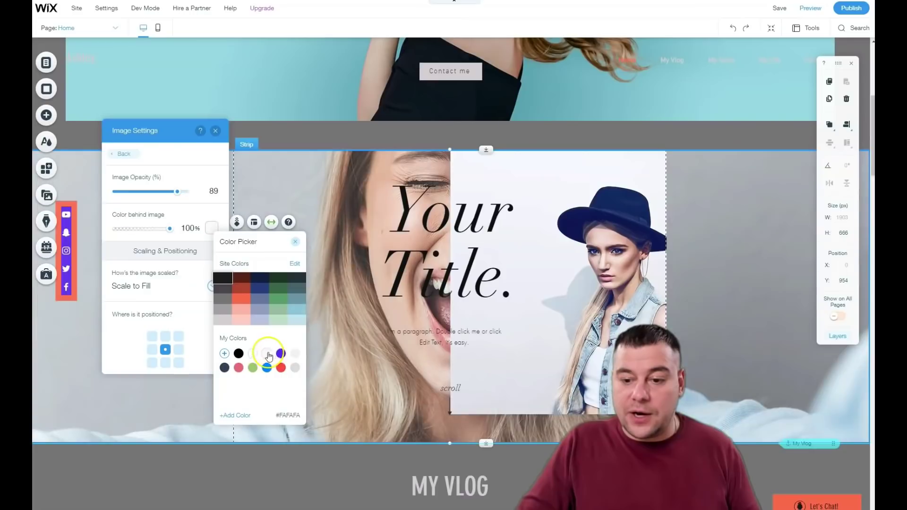
{"action": "left_click", "coordinate": [165, 191]}
Set the backing colour to pink #FEB3A3 and the image opacity to 61%.
{"action": "left_click_drag", "start_coordinate": [178, 196], "coordinate": [145, 192]}
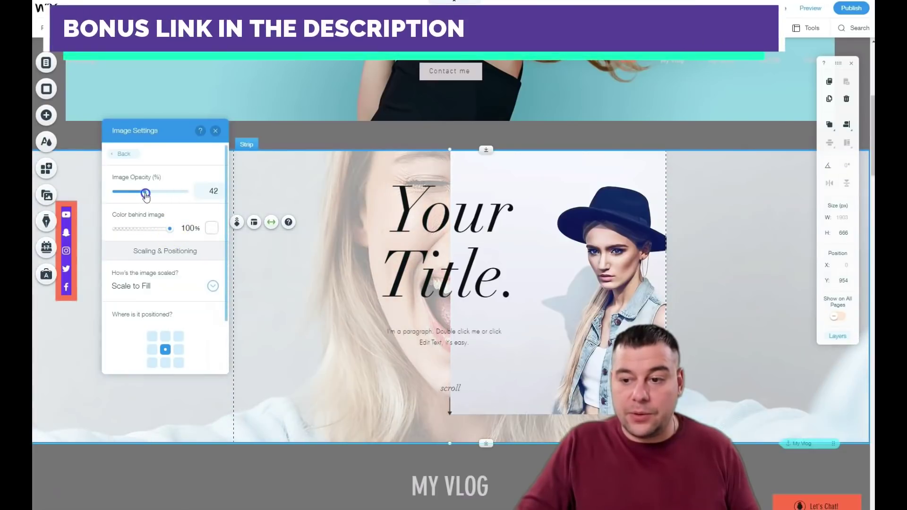
{"action": "left_click", "coordinate": [212, 228]}
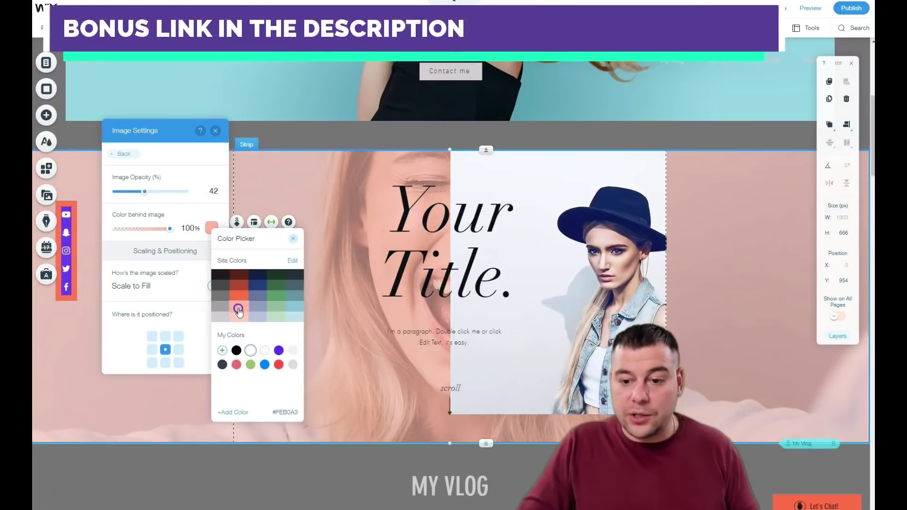
{"action": "left_click", "coordinate": [135, 192]}
{"action": "left_click_drag", "start_coordinate": [148, 194], "coordinate": [157, 193]}
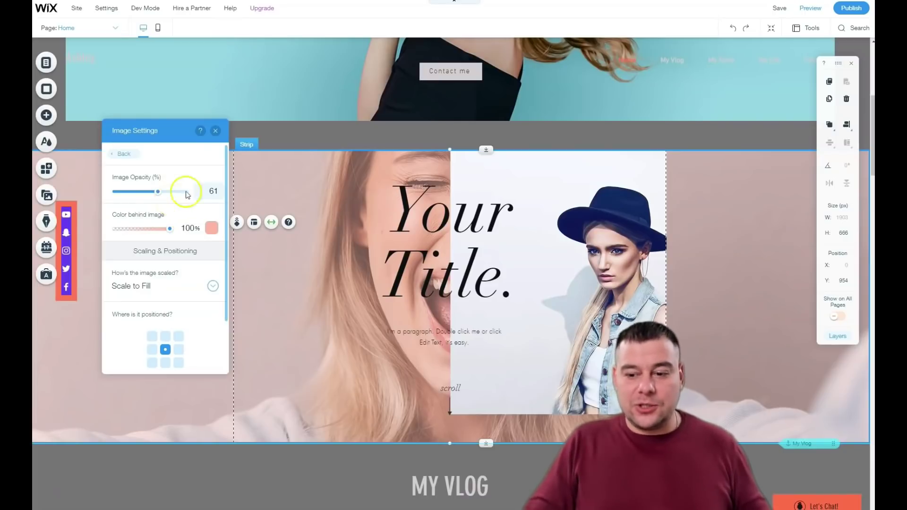
Close the image settings and start editing the THIS IS MY STORY paragraph.
{"action": "left_click", "coordinate": [216, 133]}
{"action": "scroll", "coordinate": [378, 284], "scroll_direction": "down", "scroll_amount": 10}
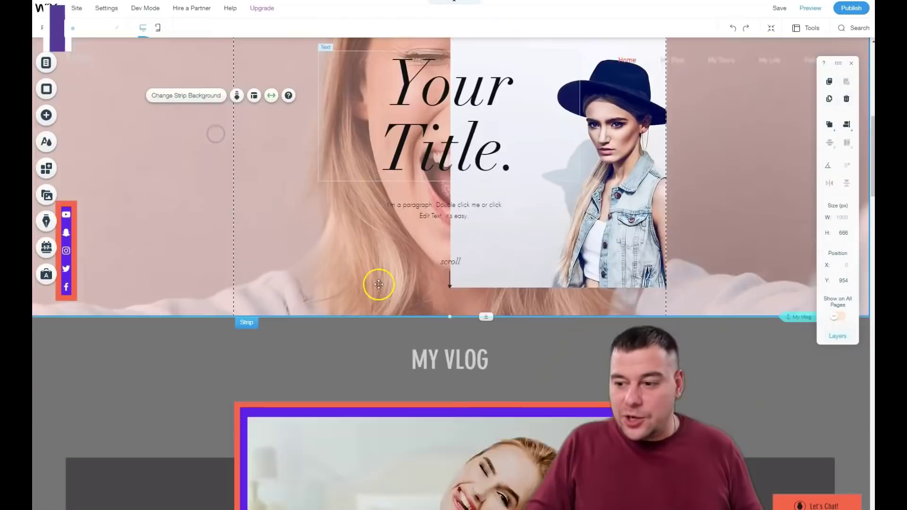
{"action": "scroll", "coordinate": [379, 283], "scroll_direction": "down", "scroll_amount": 6}
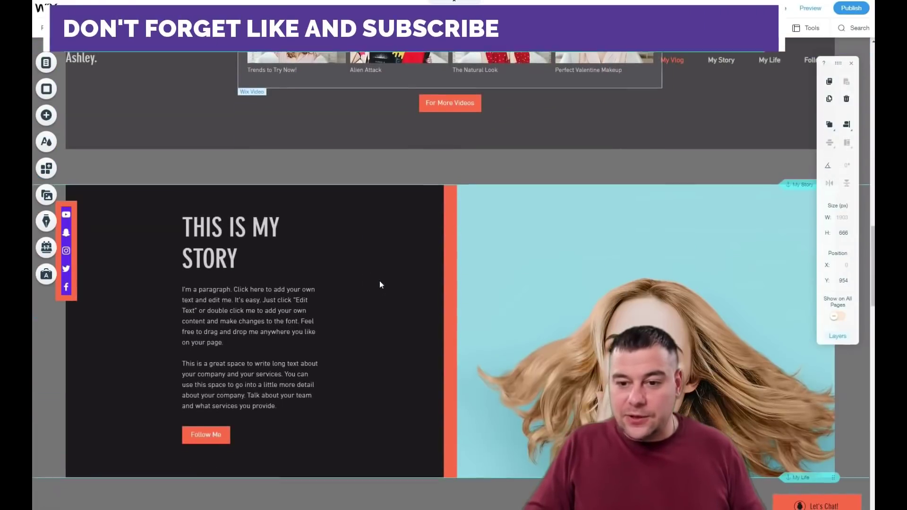
{"action": "scroll", "coordinate": [379, 282], "scroll_direction": "down", "scroll_amount": 3}
{"action": "left_click", "coordinate": [238, 178]}
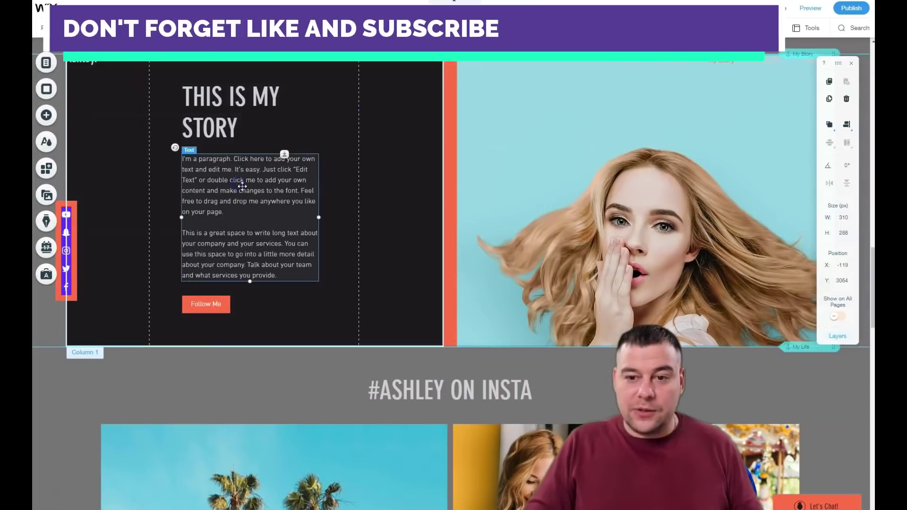
{"action": "double_click", "coordinate": [223, 164]}
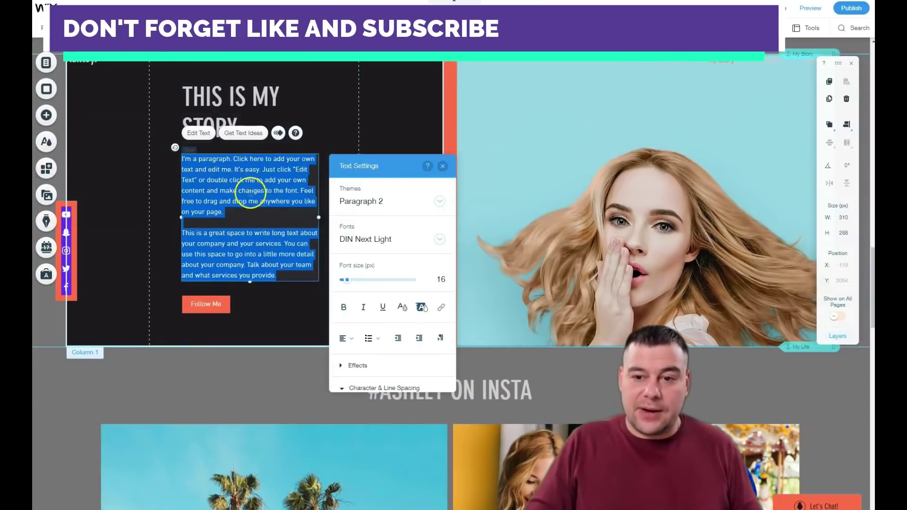
Try Forum, Lobster and Verdana, then set the paragraph font to Amatic SC.
{"action": "left_click", "coordinate": [396, 240]}
{"action": "left_click", "coordinate": [380, 303]}
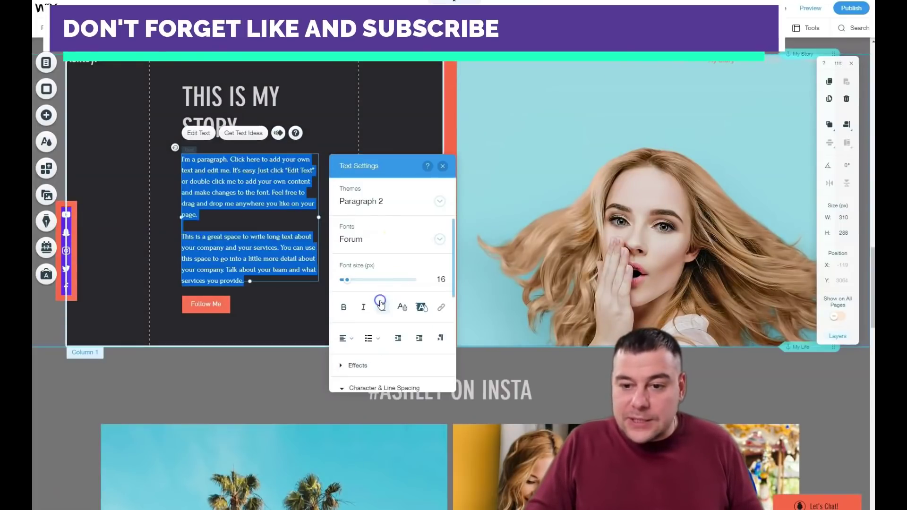
{"action": "left_click", "coordinate": [393, 243]}
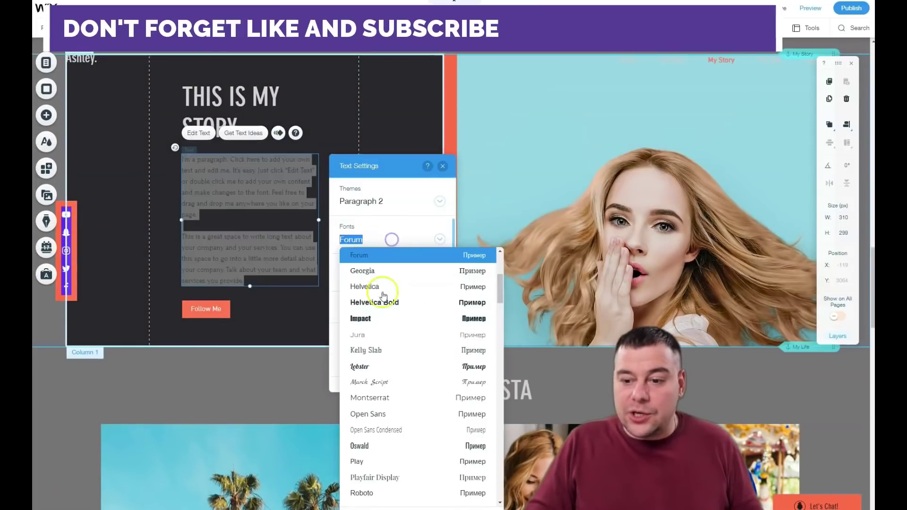
{"action": "left_click", "coordinate": [368, 370]}
{"action": "left_click", "coordinate": [376, 239]}
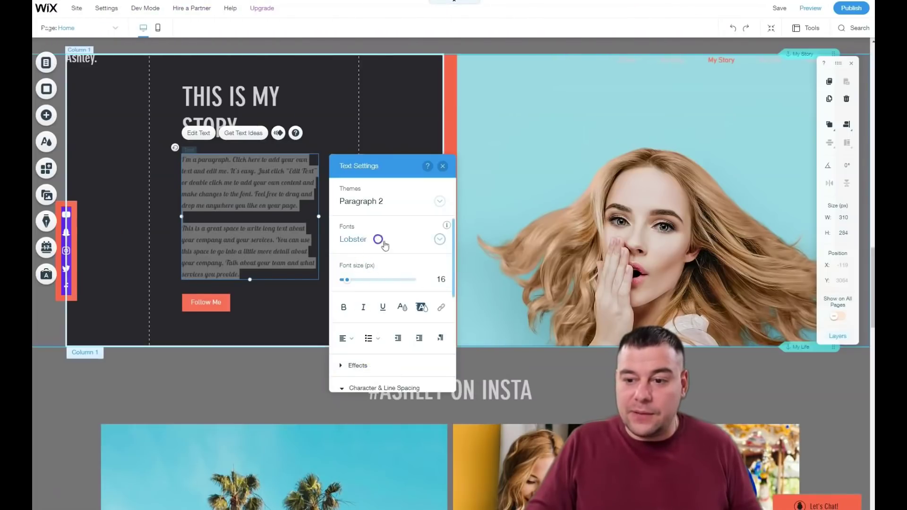
{"action": "left_click", "coordinate": [393, 415]}
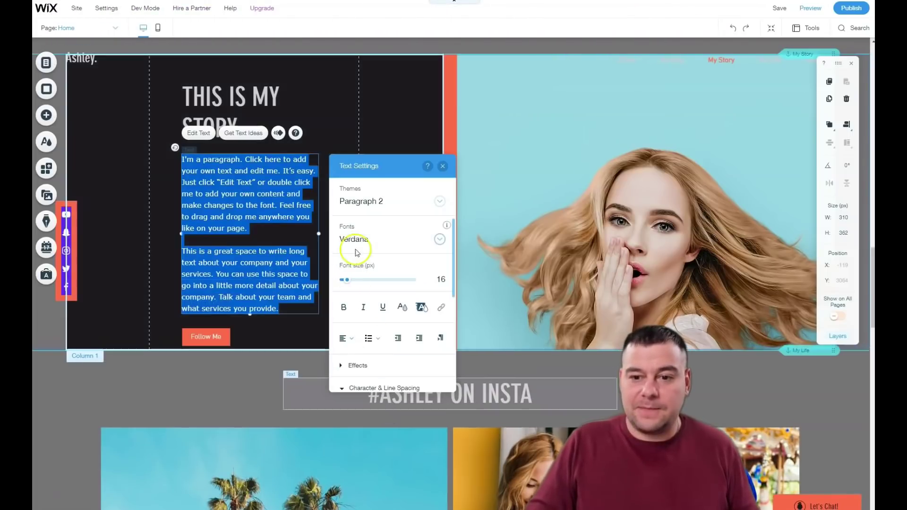
{"action": "left_click", "coordinate": [408, 246]}
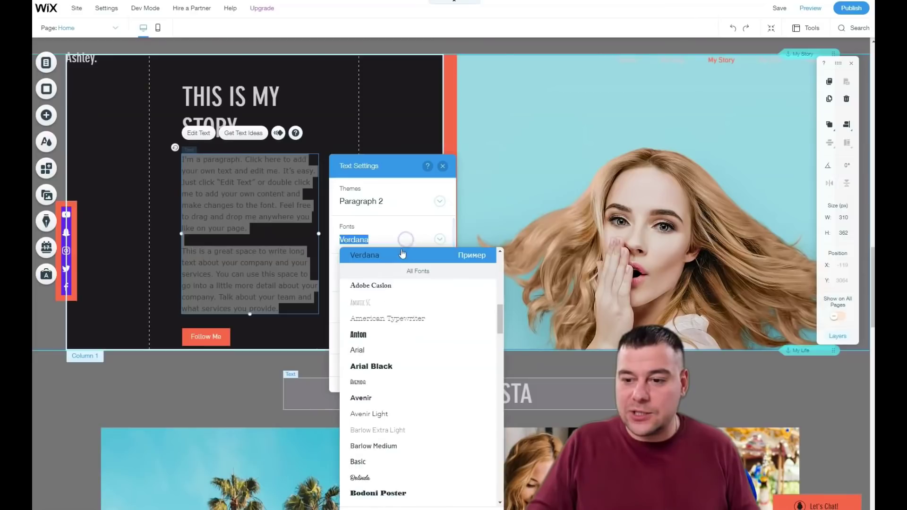
{"action": "left_click", "coordinate": [376, 305]}
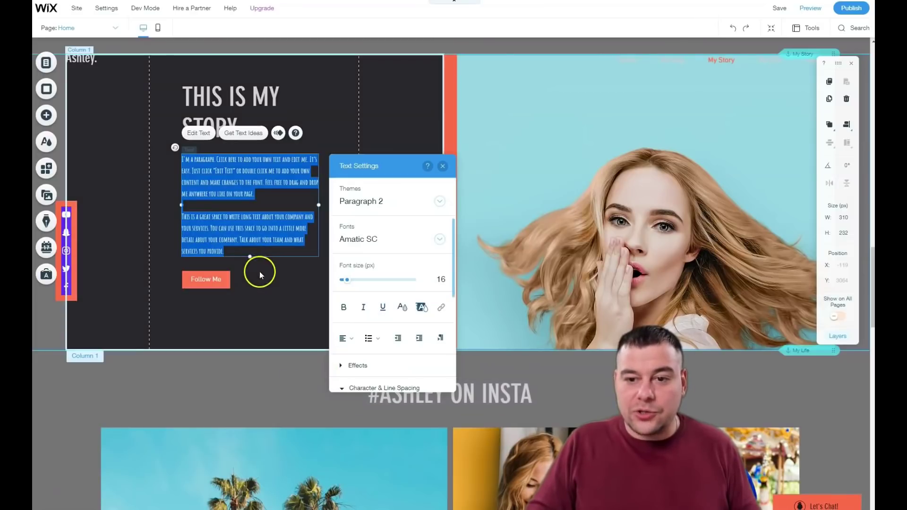
{"action": "left_click", "coordinate": [149, 220]}
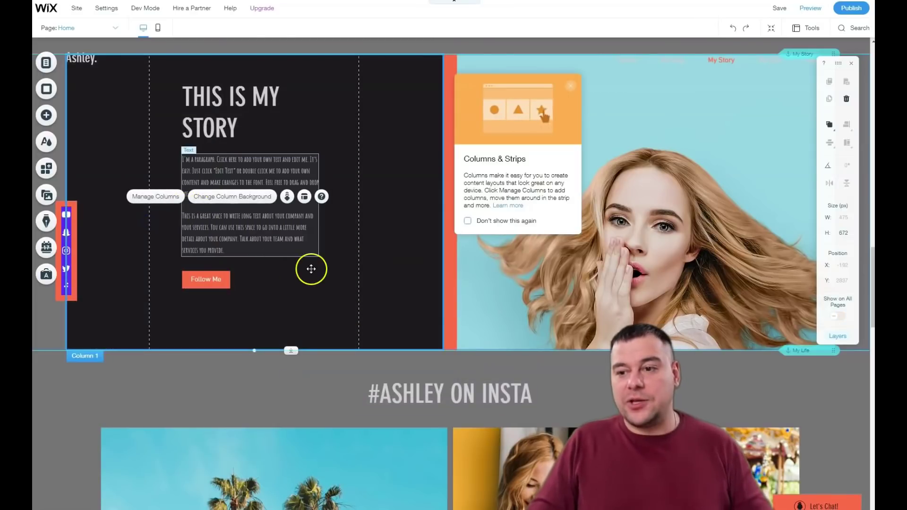
Scroll down past the Instagram gallery to the coral Never Miss a Thing section.
{"action": "scroll", "coordinate": [420, 267], "scroll_direction": "down", "scroll_amount": 5}
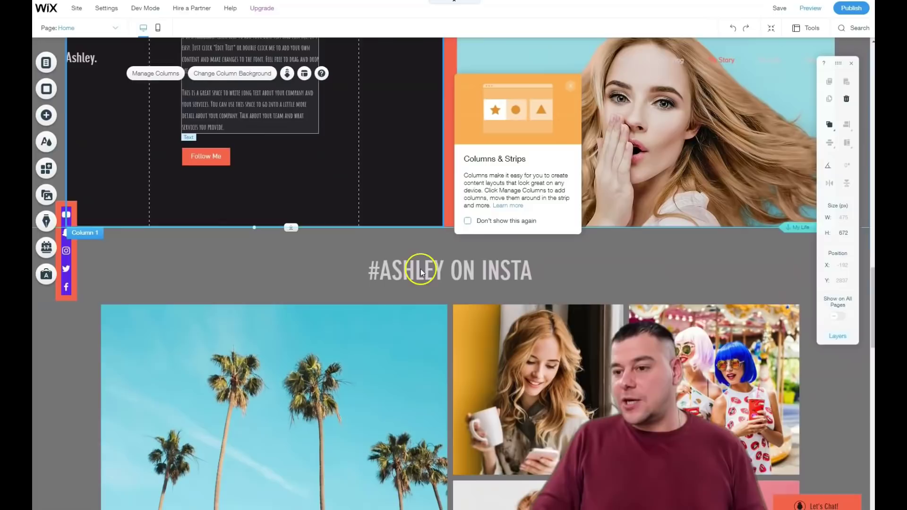
{"action": "scroll", "coordinate": [419, 268], "scroll_direction": "down", "scroll_amount": 7}
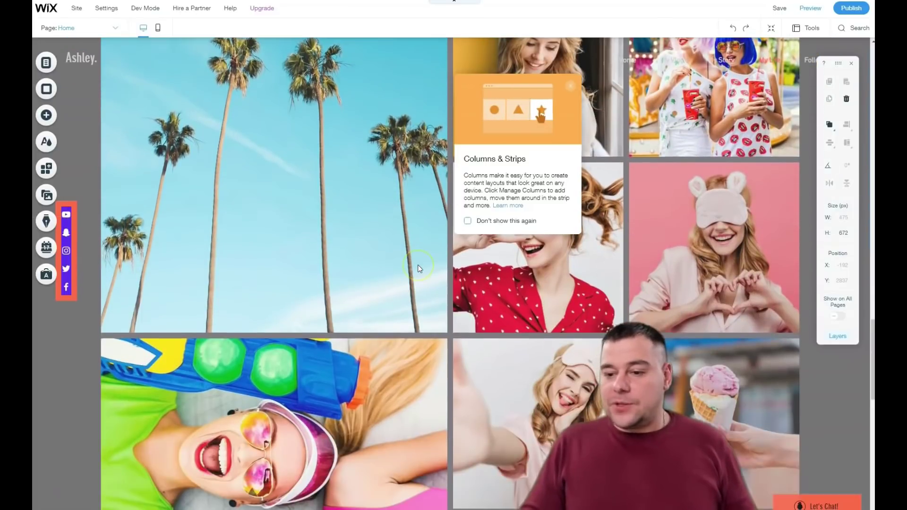
{"action": "scroll", "coordinate": [418, 267], "scroll_direction": "down", "scroll_amount": 10}
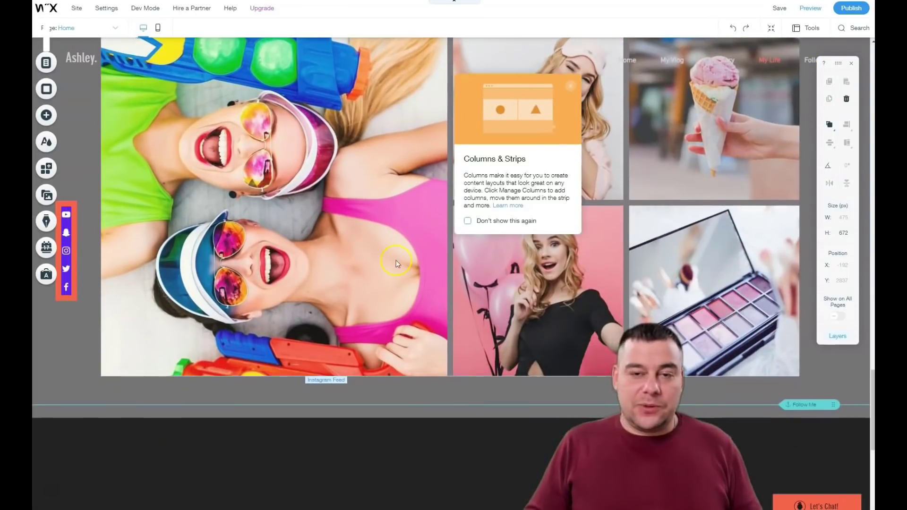
{"action": "scroll", "coordinate": [368, 255], "scroll_direction": "down", "scroll_amount": 4}
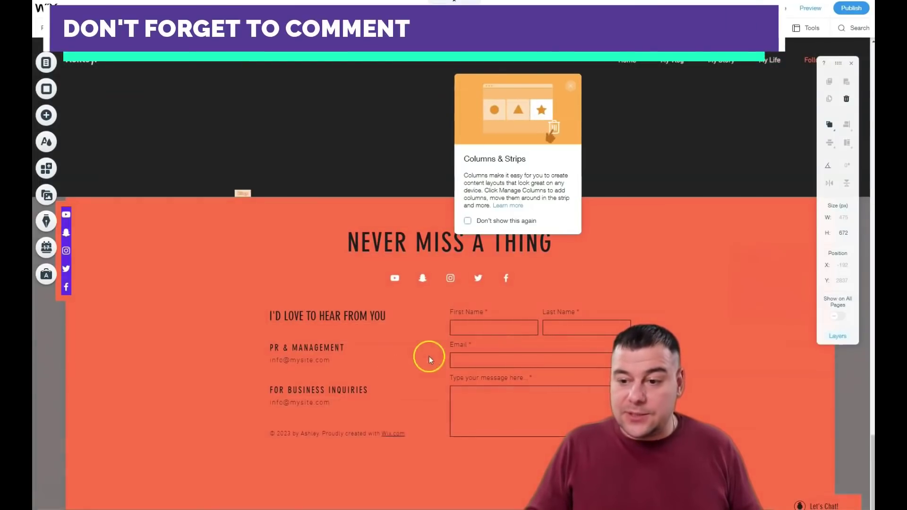
Drop a Plane Overhead single video player onto the dark strip, shrink it to 320 × 180, and shift it left.
{"action": "left_click", "coordinate": [46, 116]}
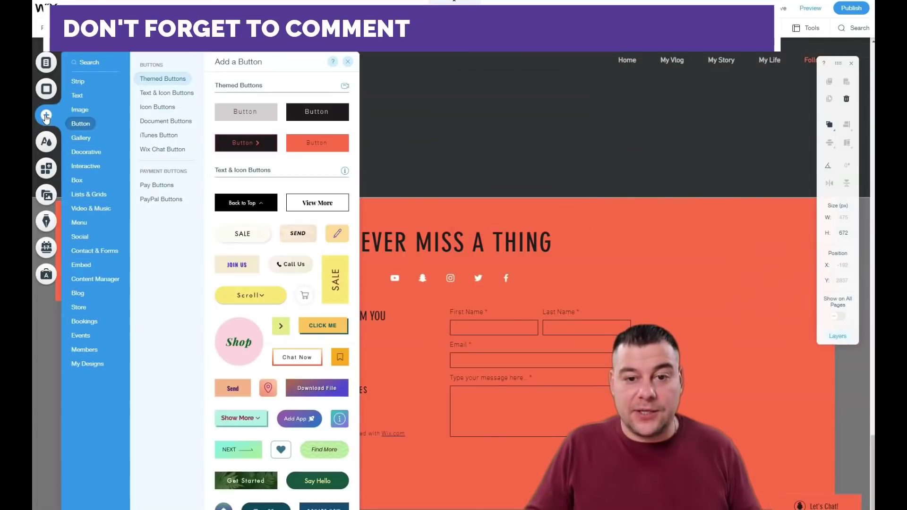
{"action": "left_click", "coordinate": [78, 141]}
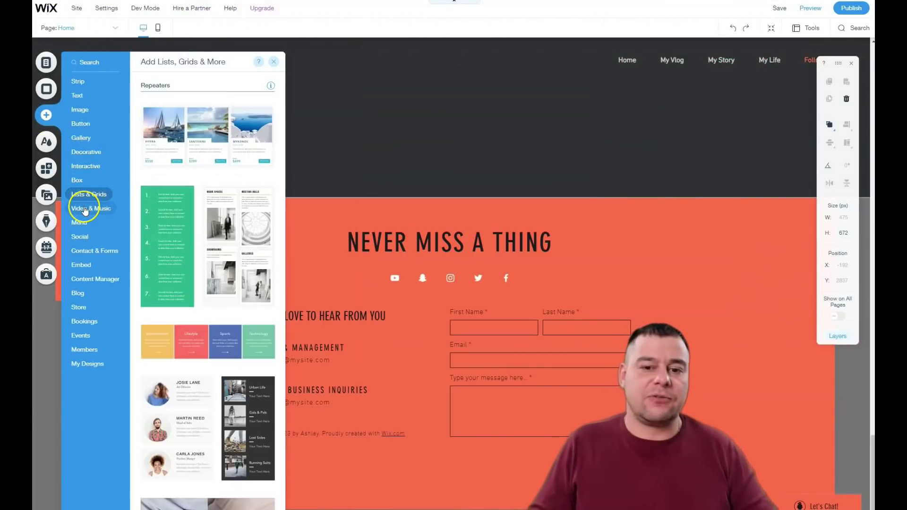
{"action": "mouse_move", "coordinate": [85, 211]}
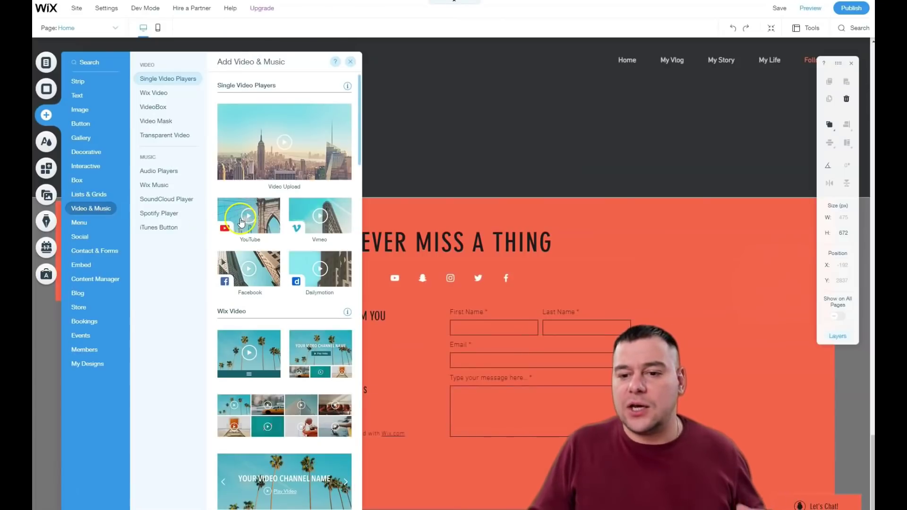
{"action": "left_click", "coordinate": [505, 130]}
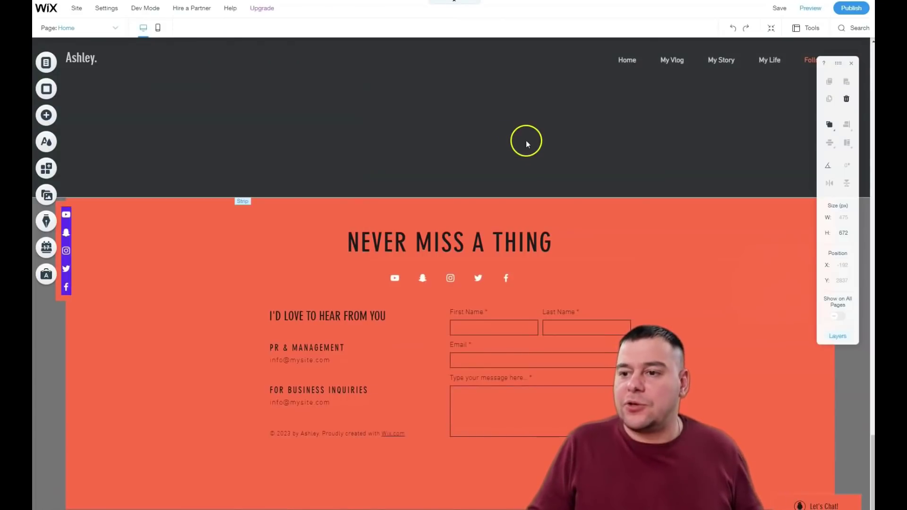
{"action": "left_click_drag", "start_coordinate": [526, 141], "coordinate": [430, 114]}
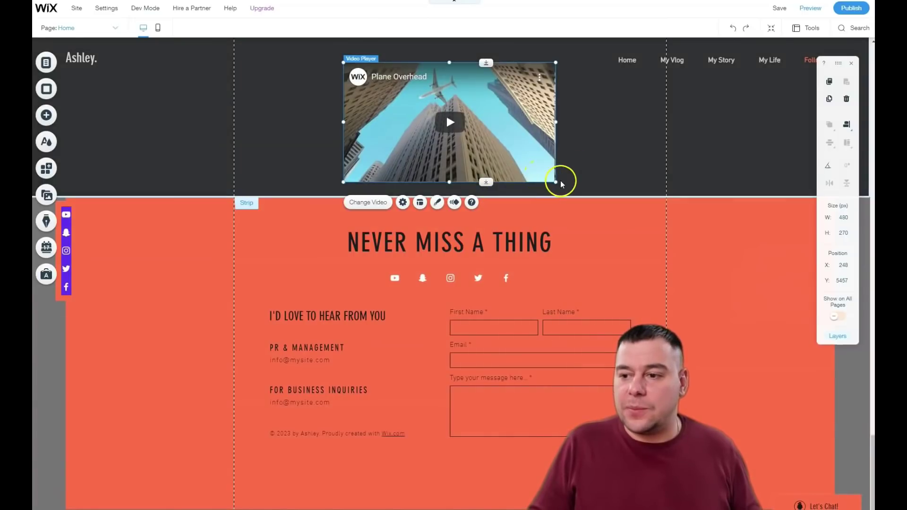
{"action": "left_click_drag", "start_coordinate": [557, 182], "coordinate": [485, 142]}
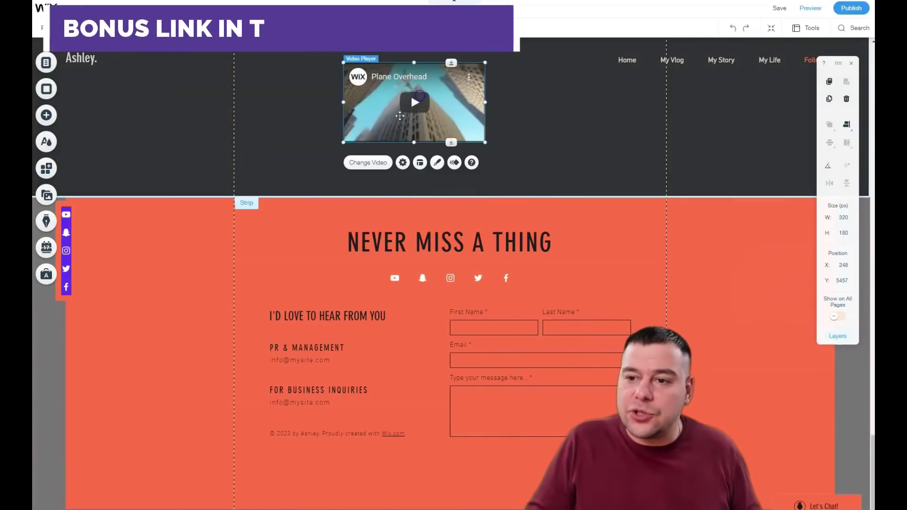
{"action": "left_click_drag", "start_coordinate": [359, 120], "coordinate": [287, 120]}
Add a Big Title heading beside the video player and retype it as 'My Video'.
{"action": "left_click", "coordinate": [46, 114]}
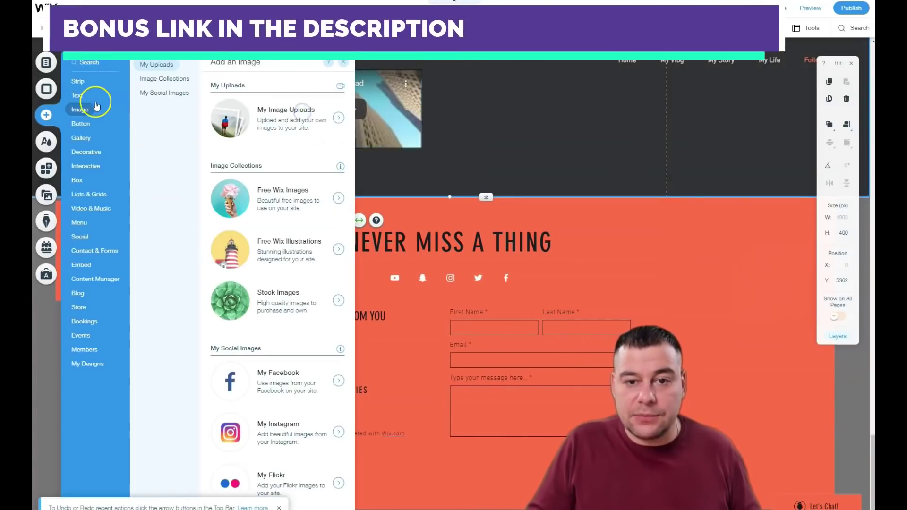
{"action": "left_click", "coordinate": [78, 95]}
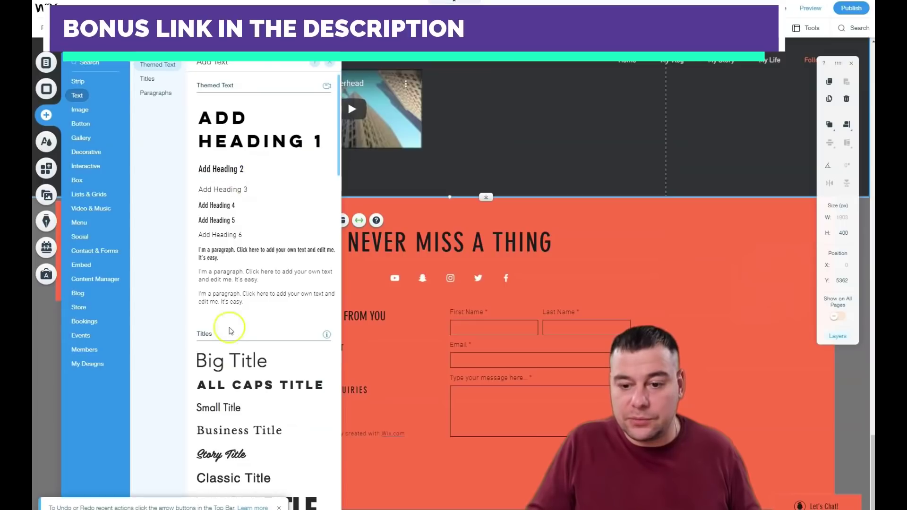
{"action": "left_click_drag", "start_coordinate": [231, 361], "coordinate": [512, 121]}
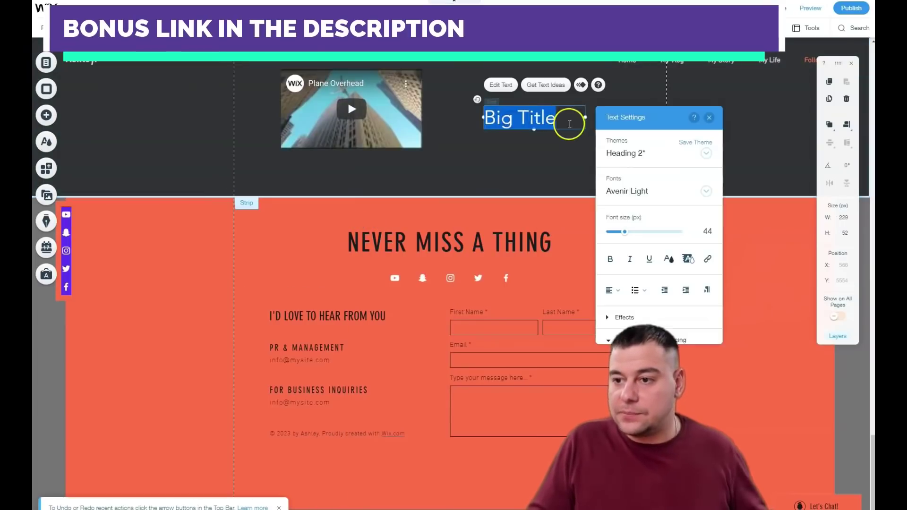
{"action": "left_click", "coordinate": [570, 124]}
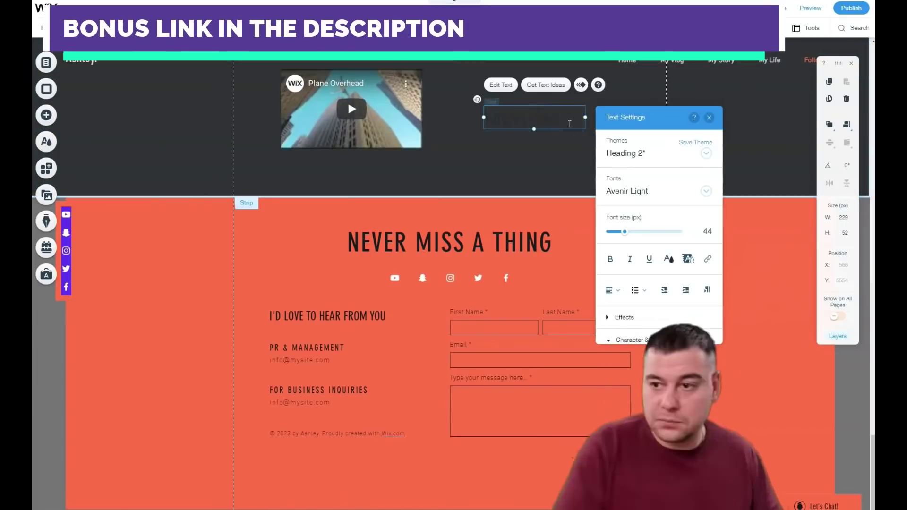
Colour the My Video title coral, enlarge its font size, and nudge it slightly upward.
{"action": "left_click", "coordinate": [668, 258]}
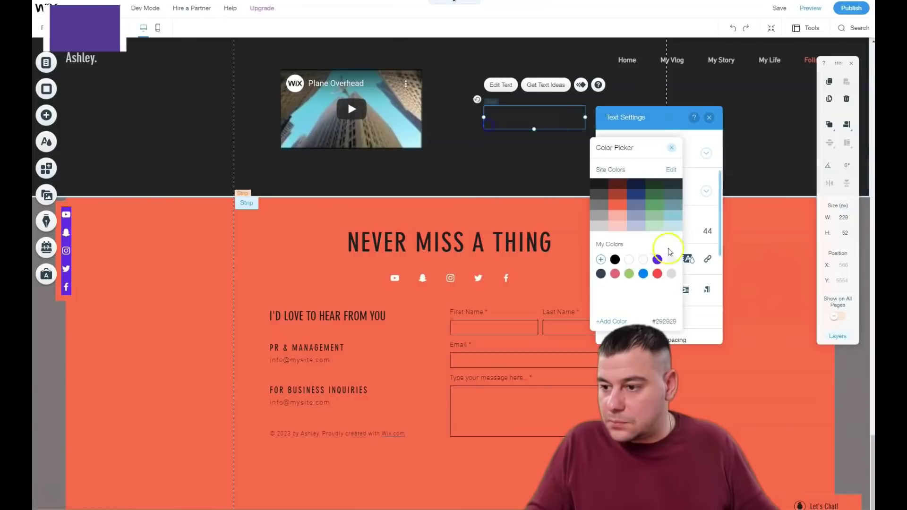
{"action": "left_click", "coordinate": [618, 204]}
{"action": "left_click", "coordinate": [615, 226]}
{"action": "left_click_drag", "start_coordinate": [617, 229], "coordinate": [628, 229]}
{"action": "scroll", "coordinate": [661, 277], "scroll_direction": "down", "scroll_amount": 3}
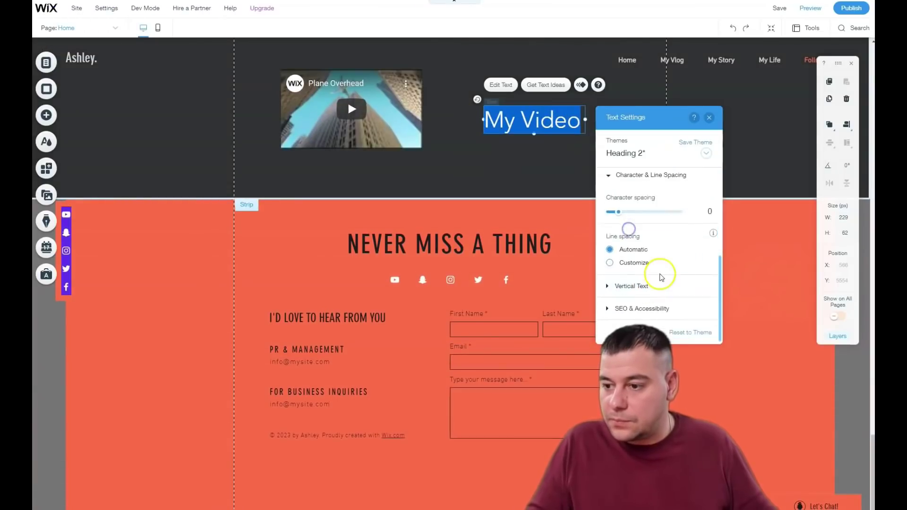
{"action": "scroll", "coordinate": [628, 259], "scroll_direction": "up", "scroll_amount": 5}
{"action": "left_click", "coordinate": [463, 170]}
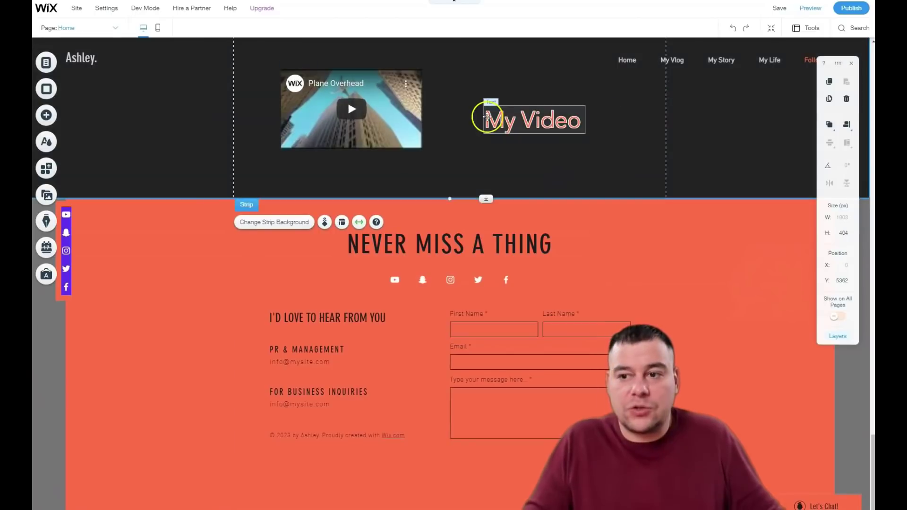
{"action": "left_click_drag", "start_coordinate": [541, 121], "coordinate": [540, 111]}
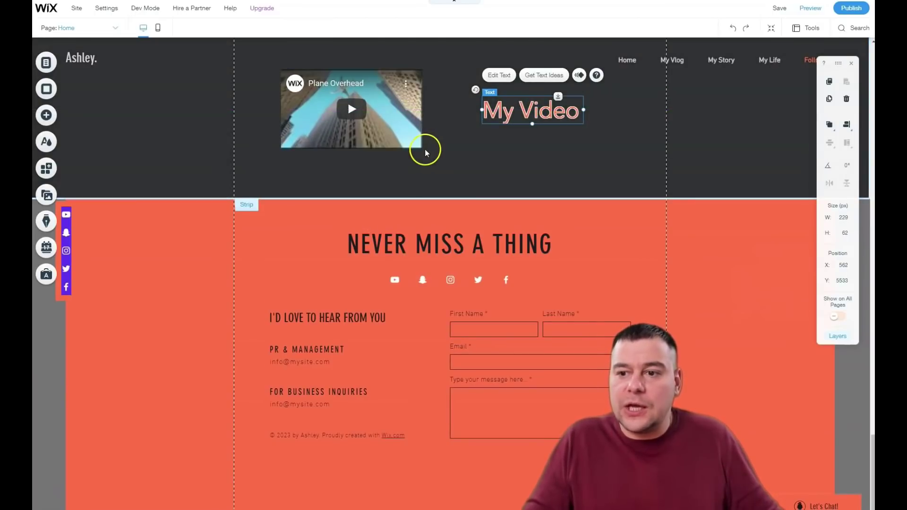
Enlarge the video player to about 382 × 205 px and reposition it.
{"action": "left_click", "coordinate": [424, 150]}
{"action": "left_click_drag", "start_coordinate": [424, 150], "coordinate": [444, 162]}
{"action": "left_click_drag", "start_coordinate": [410, 137], "coordinate": [407, 133]}
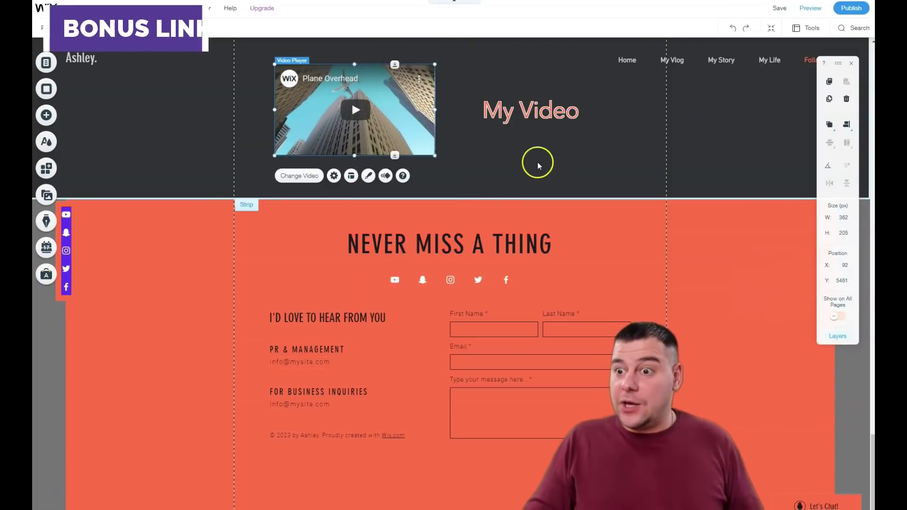
Delete the dark strip holding the video and My Video title, then return to the page top.
{"action": "scroll", "coordinate": [537, 175], "scroll_direction": "up", "scroll_amount": 3}
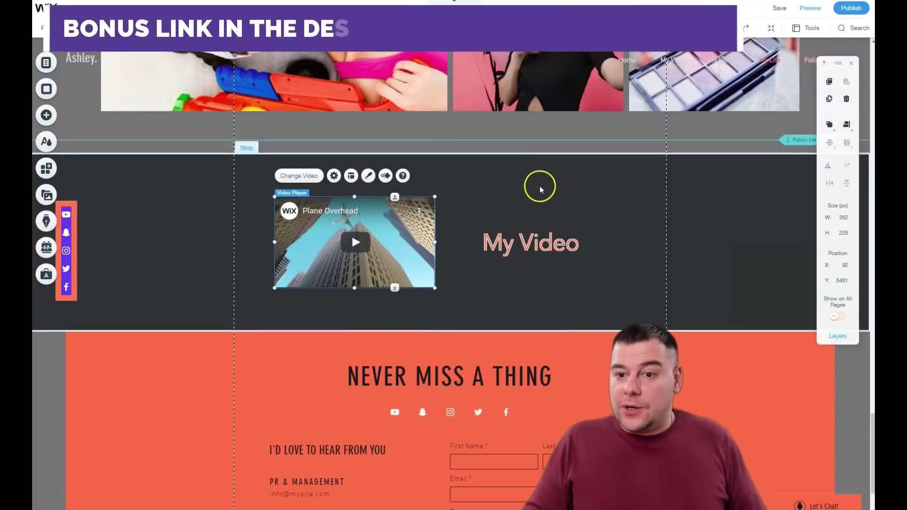
{"action": "right_click", "coordinate": [176, 240]}
{"action": "left_click", "coordinate": [192, 264]}
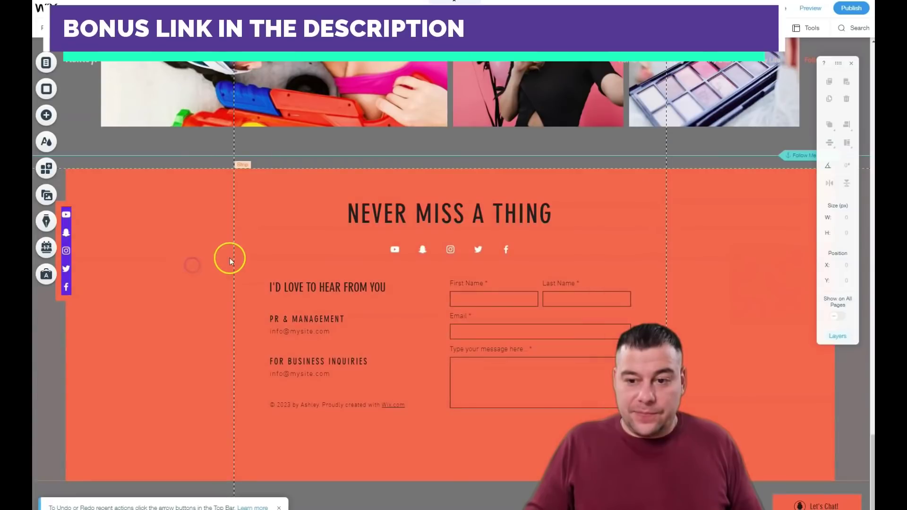
{"action": "scroll", "coordinate": [405, 222], "scroll_direction": "up", "scroll_amount": 5}
{"action": "scroll", "coordinate": [401, 220], "scroll_direction": "up", "scroll_amount": 15}
{"action": "scroll", "coordinate": [401, 236], "scroll_direction": "up", "scroll_amount": 8}
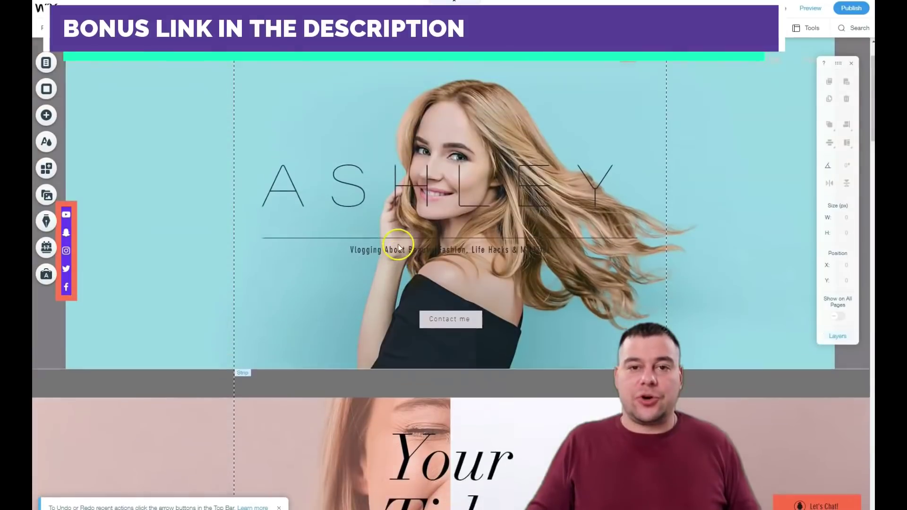